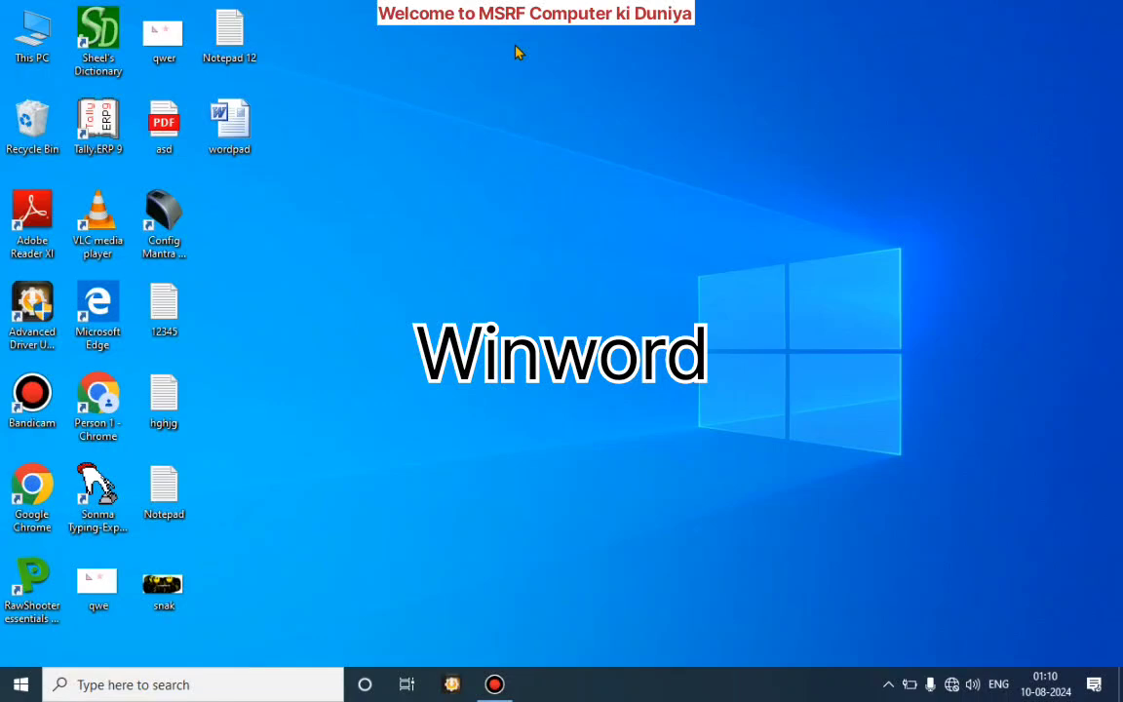
Step: Launch Word from the Run dialog with the command winword
{"action": "key", "text": "super+r"}
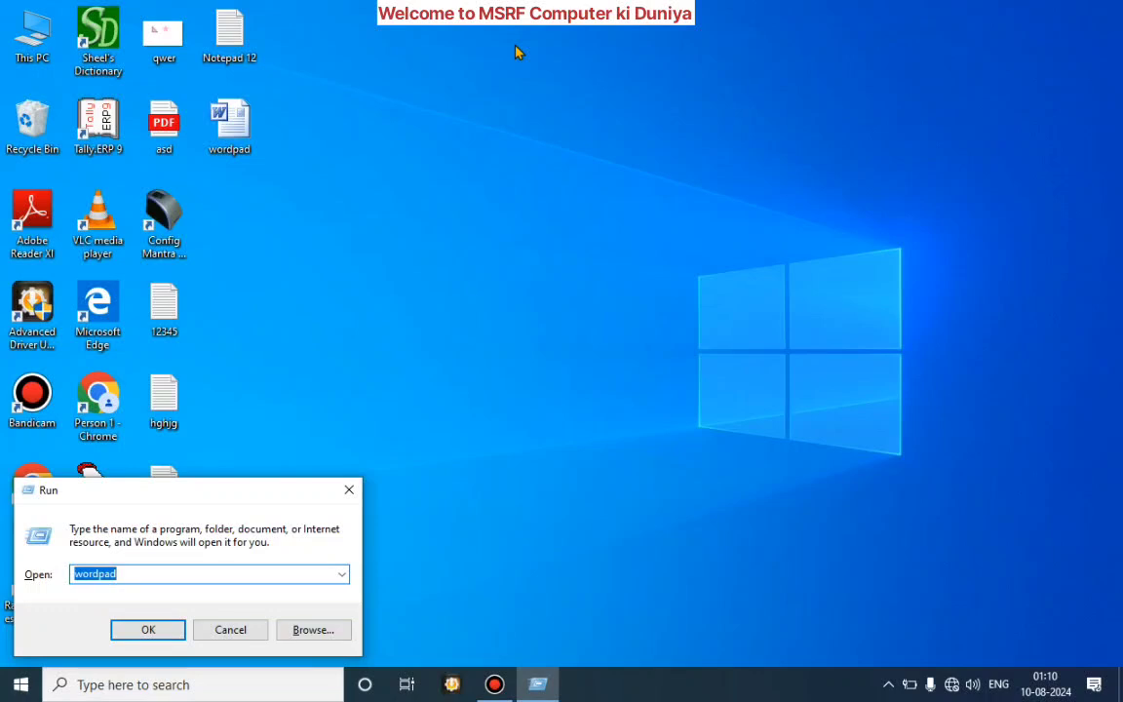
{"action": "key", "text": "BackSpace"}
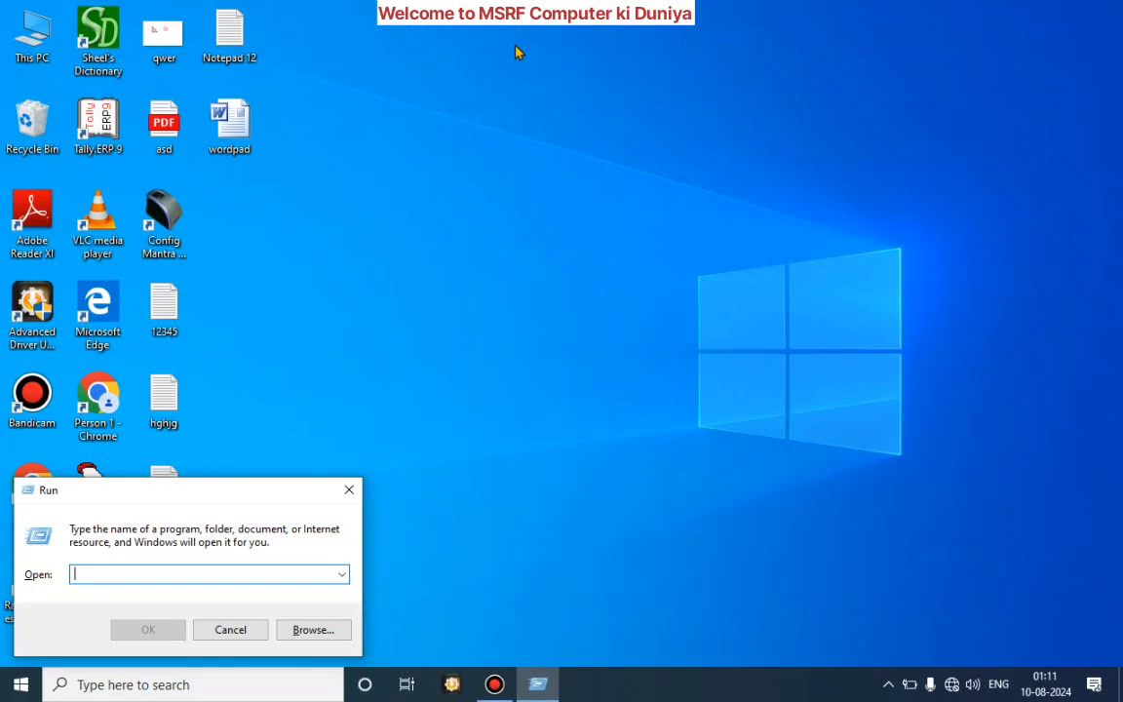
{"action": "type", "text": "win"}
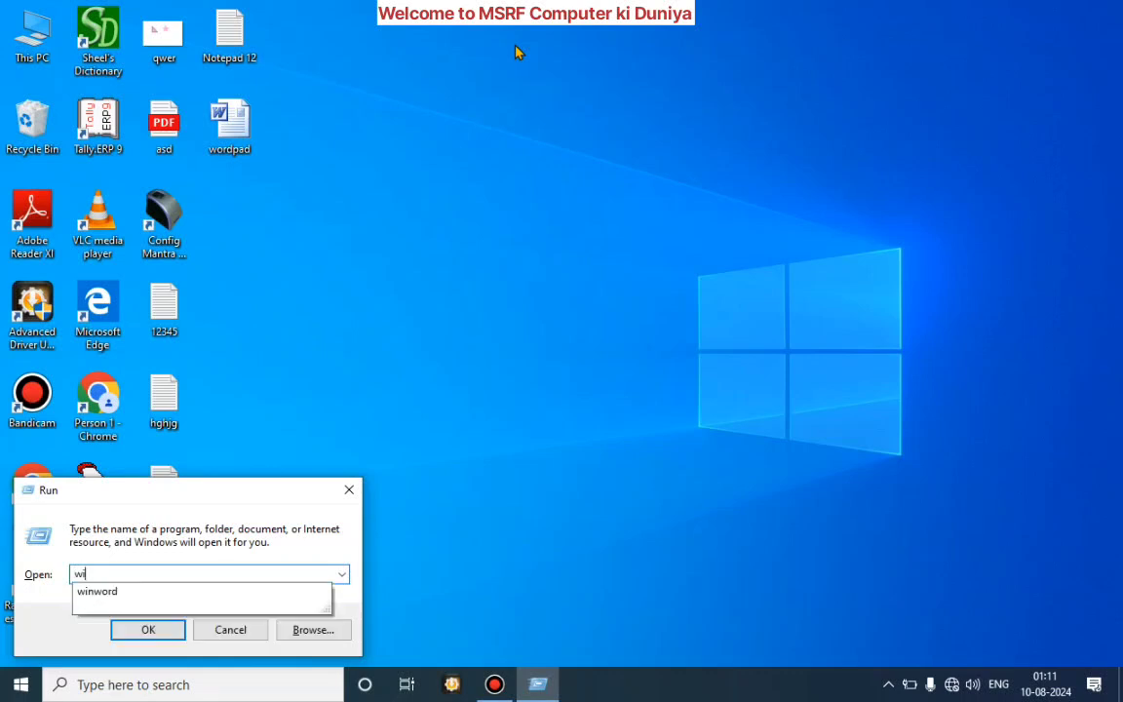
{"action": "type", "text": "word"}
{"action": "key", "text": "Return"}
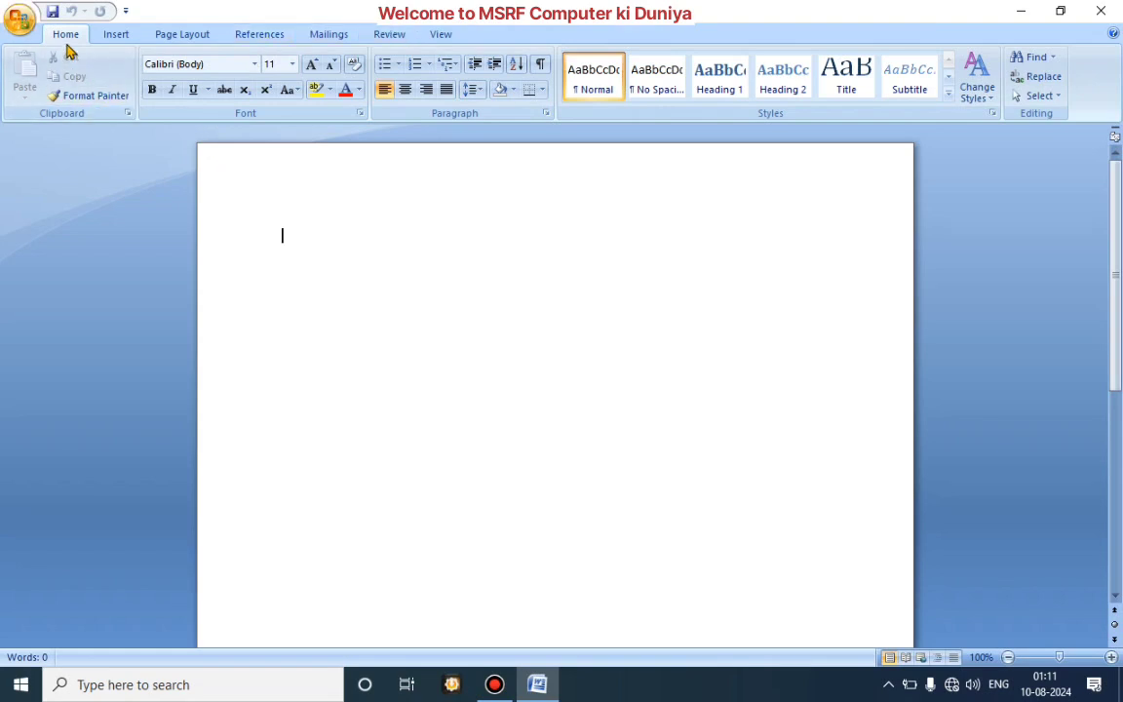
{"action": "left_click", "coordinate": [21, 21]}
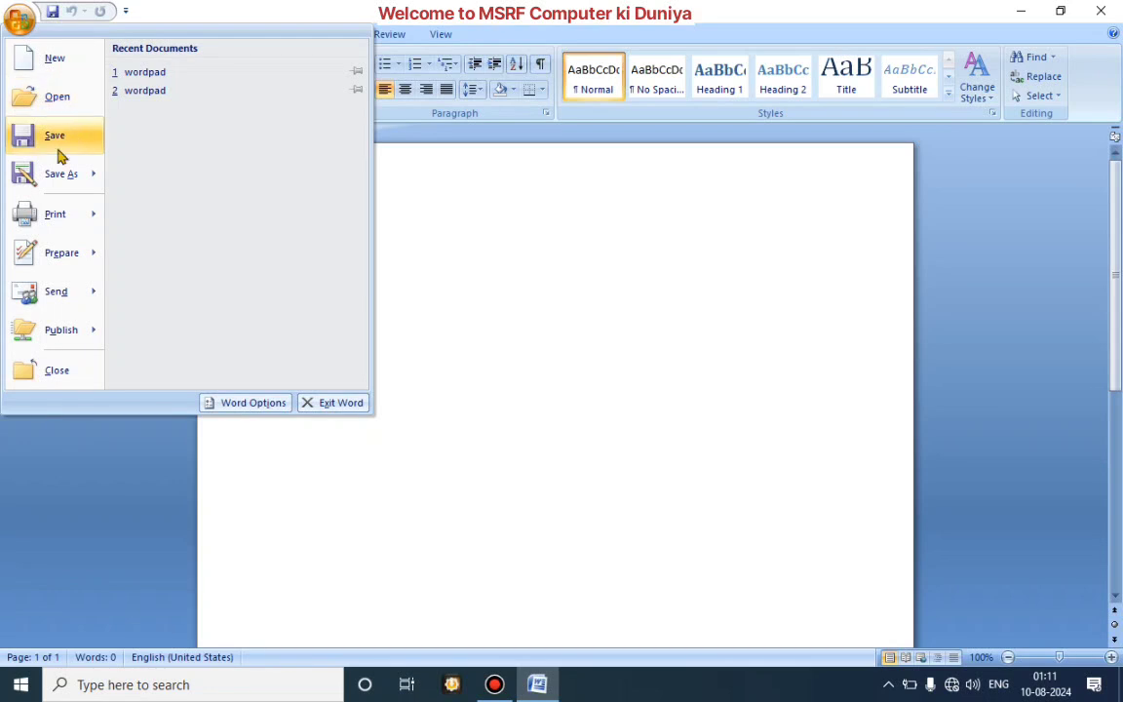
{"action": "mouse_move", "coordinate": [85, 252]}
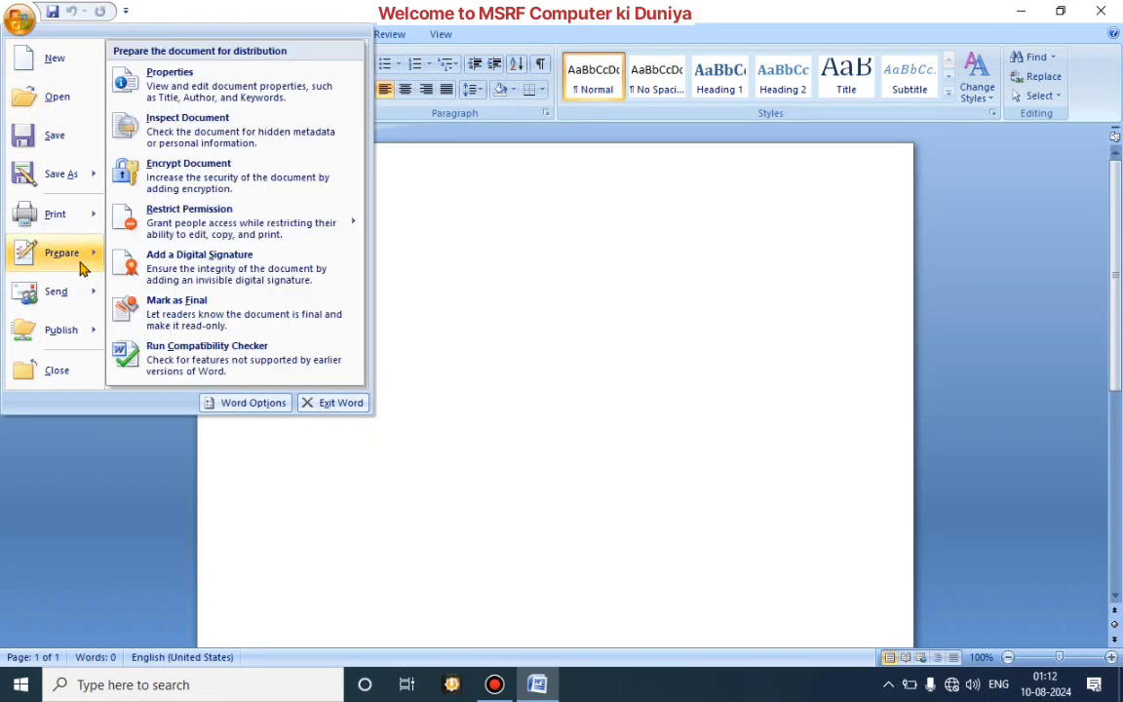
{"action": "mouse_move", "coordinate": [88, 291]}
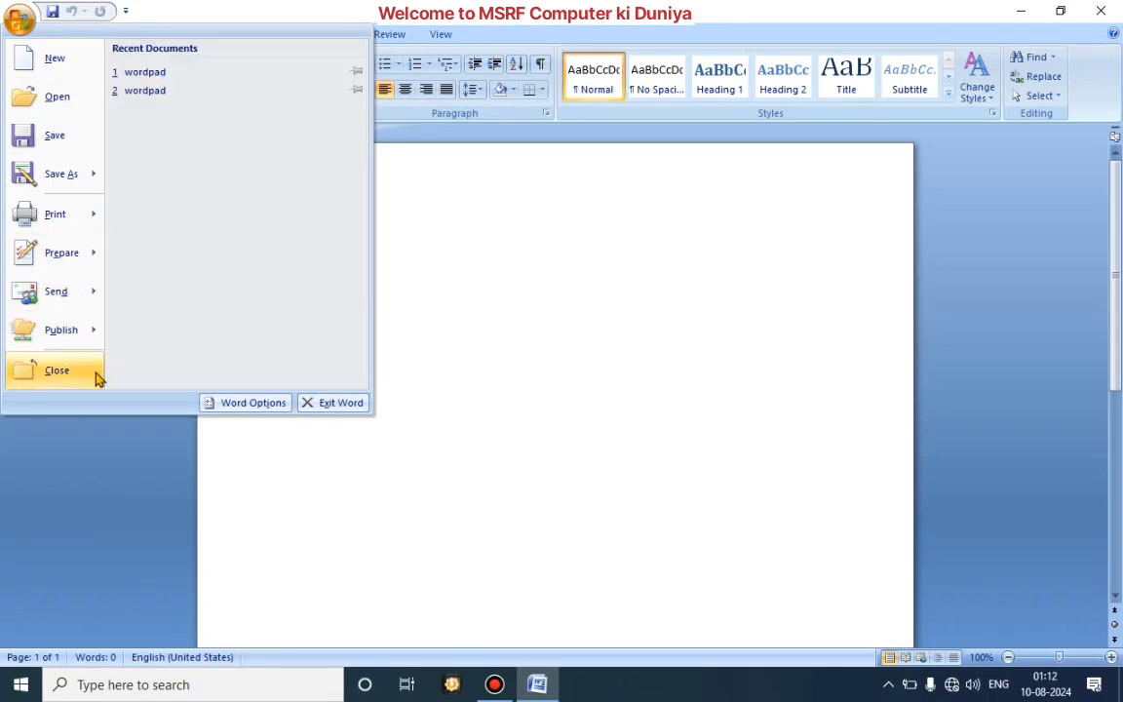
{"action": "left_click", "coordinate": [135, 466]}
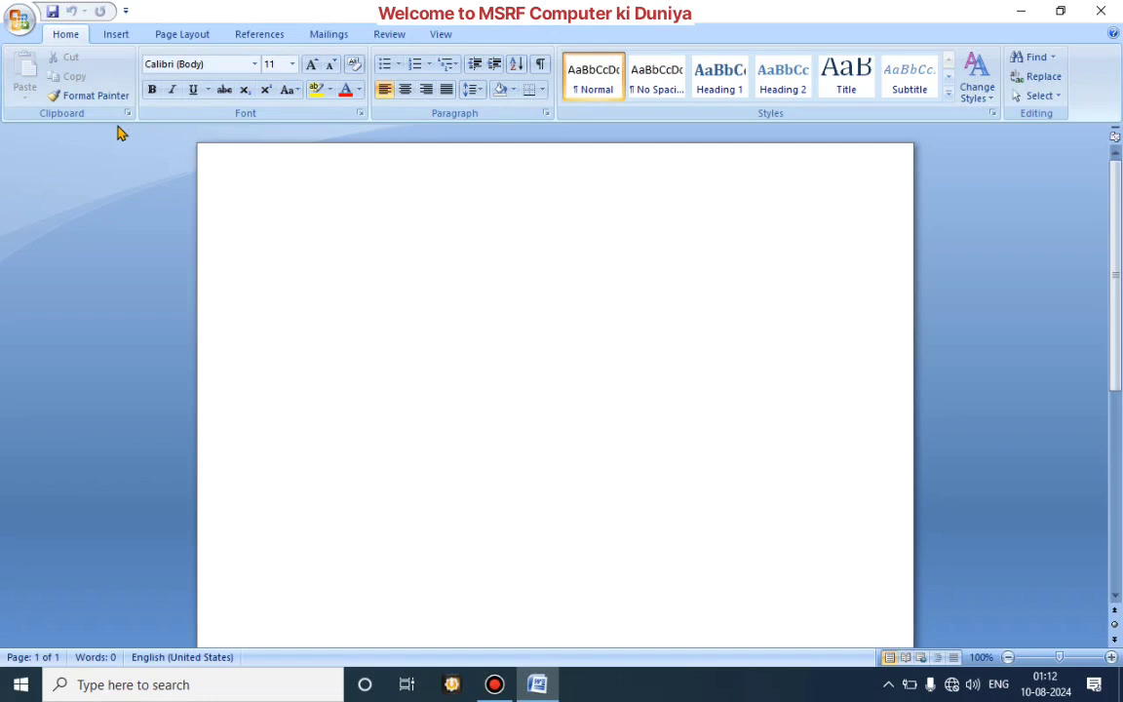
Step: Show the ruler around the blank document page
{"action": "mouse_move", "coordinate": [118, 130]}
{"action": "left_click", "coordinate": [444, 36]}
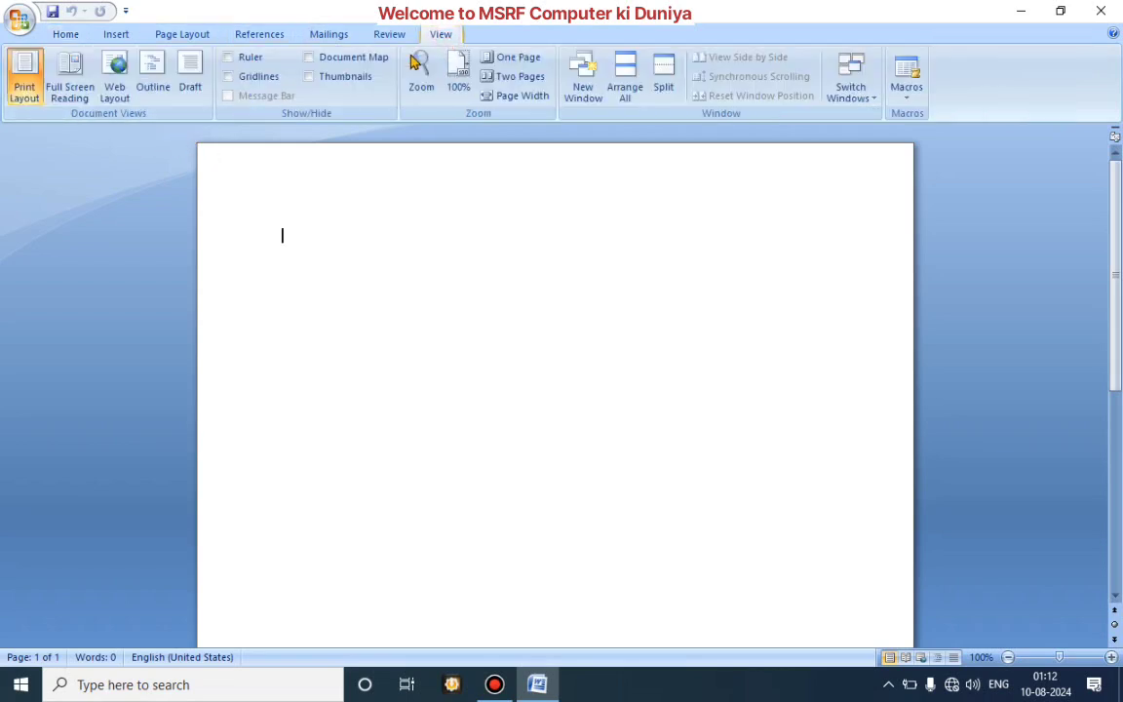
{"action": "left_click", "coordinate": [229, 58]}
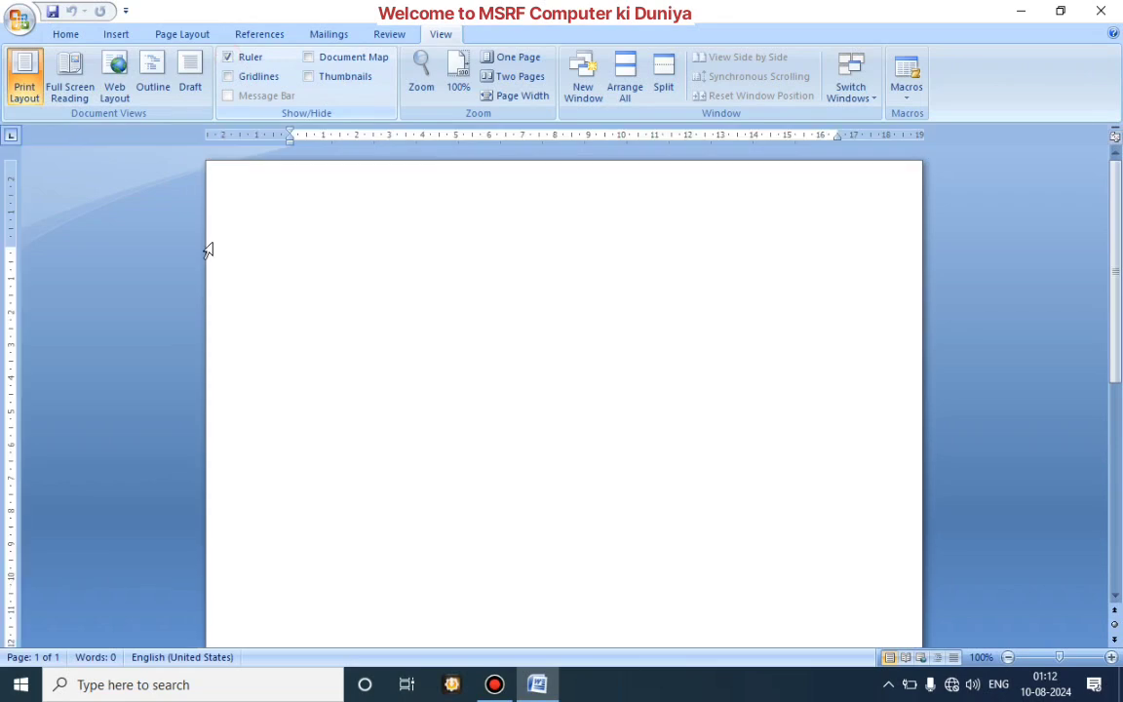
Step: Fill the blank document with sample paragraphs using the =rand() formula
{"action": "left_click", "coordinate": [65, 34]}
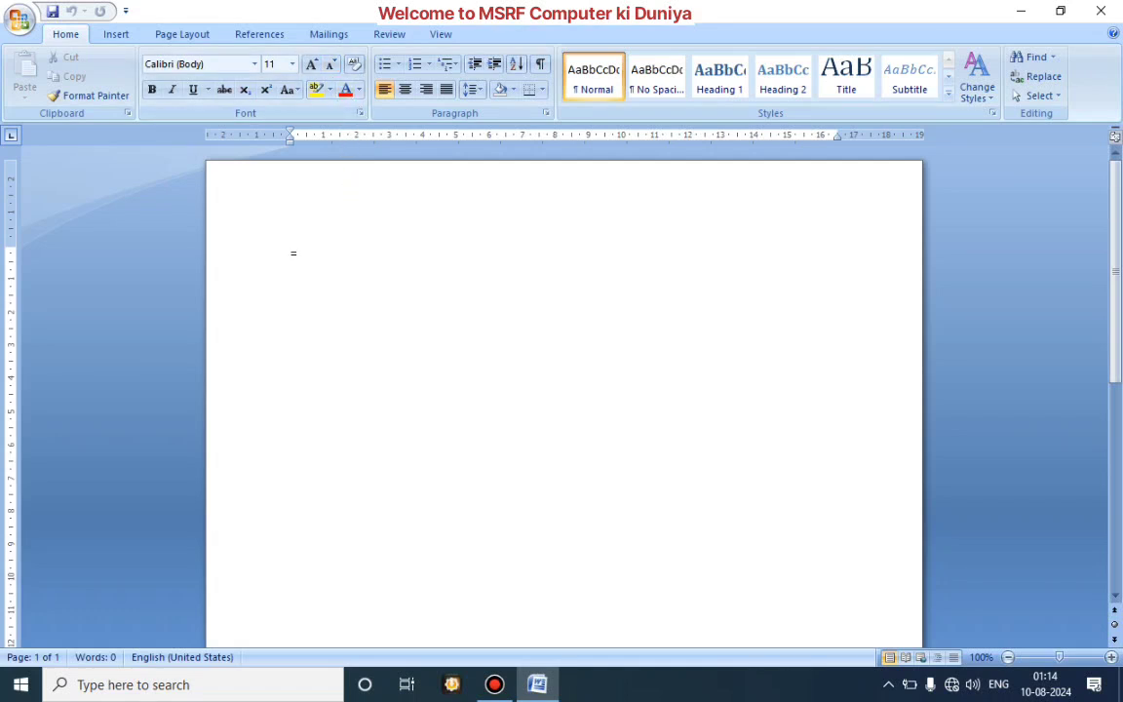
{"action": "type", "text": "rand"}
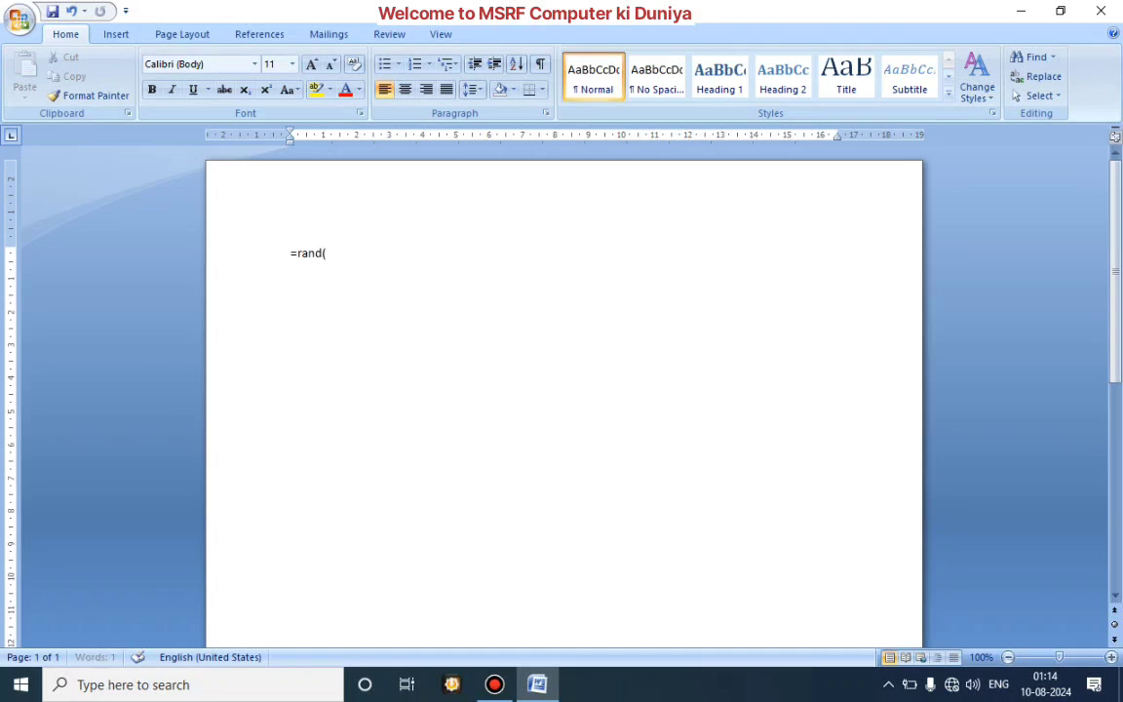
{"action": "type", "text": "())"}
{"action": "key", "text": "Return"}
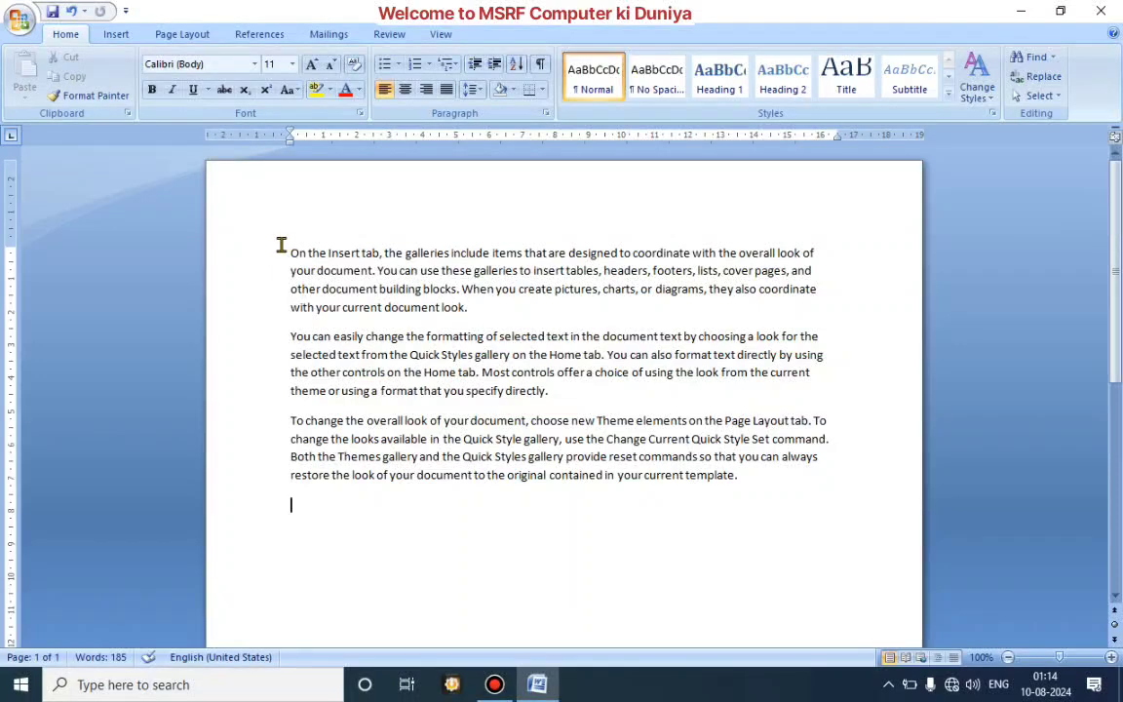
Step: Set the font of the whole first paragraph to Bahnschrift SemiBold Condensed
{"action": "left_click_drag", "start_coordinate": [283, 247], "coordinate": [471, 313]}
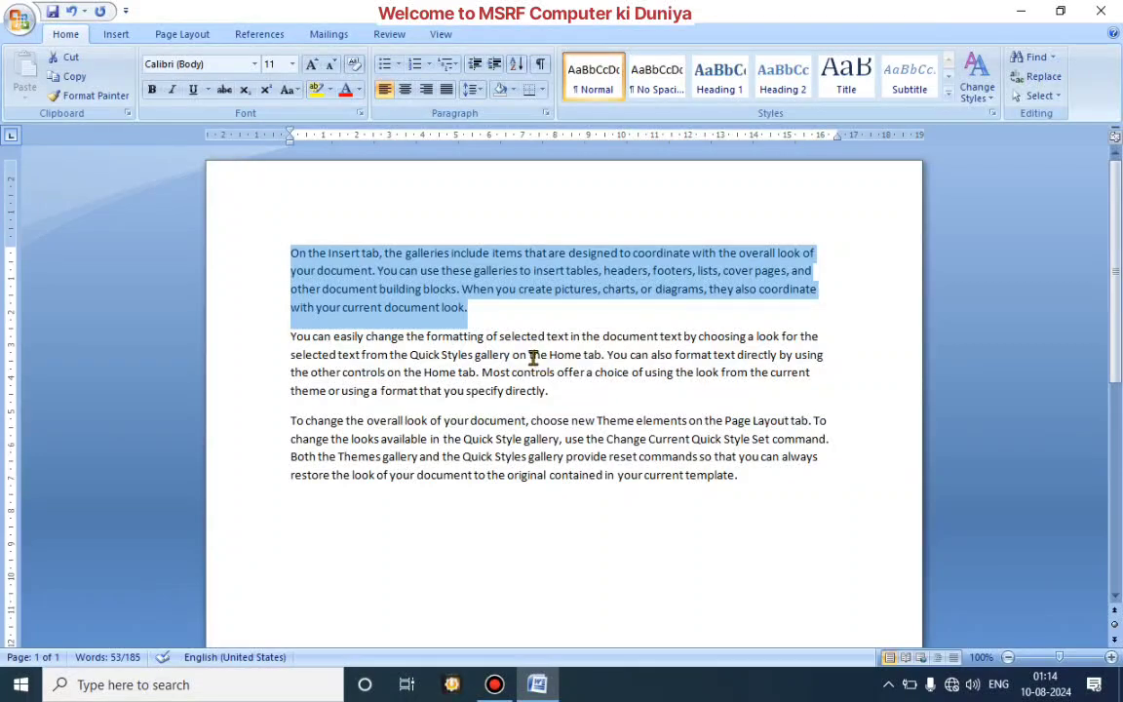
{"action": "left_click", "coordinate": [256, 66]}
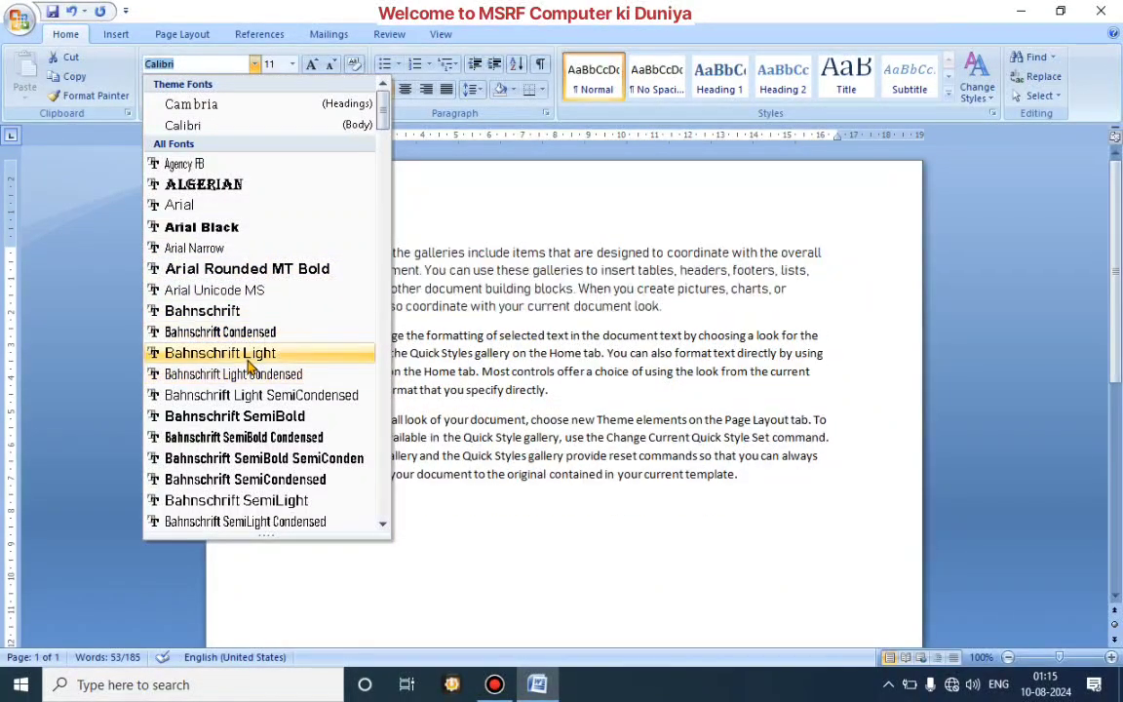
{"action": "left_click", "coordinate": [250, 438]}
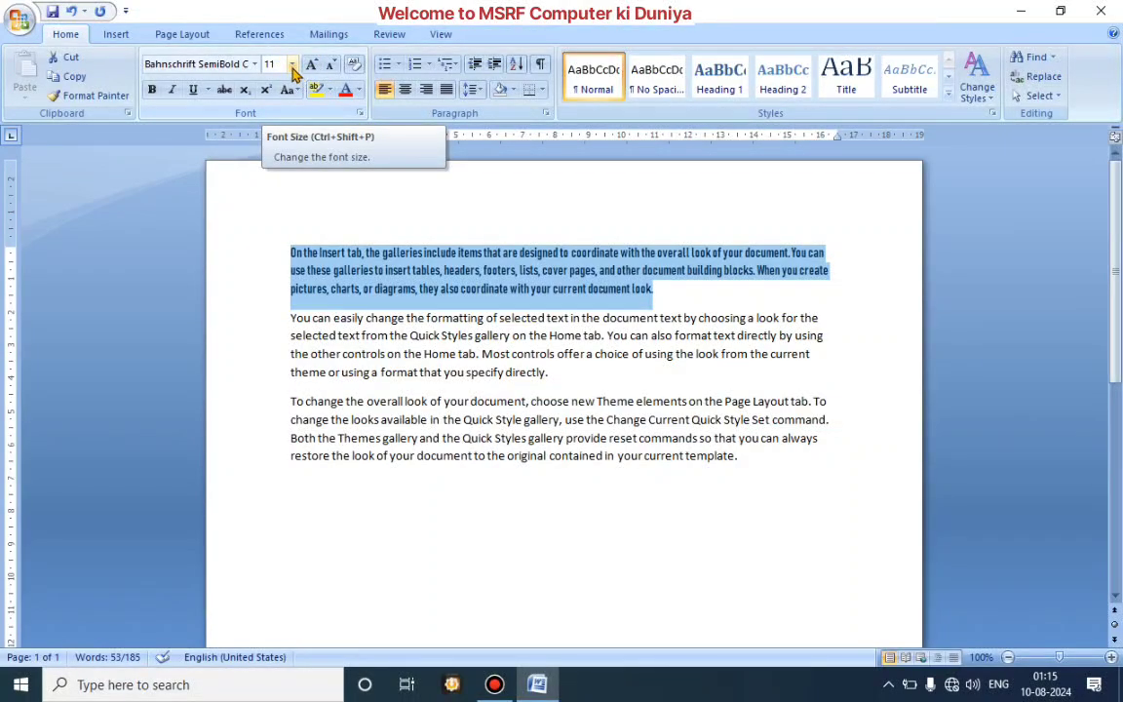
Step: Enlarge the first paragraph's text in increments up to font size 20
{"action": "left_click", "coordinate": [292, 66]}
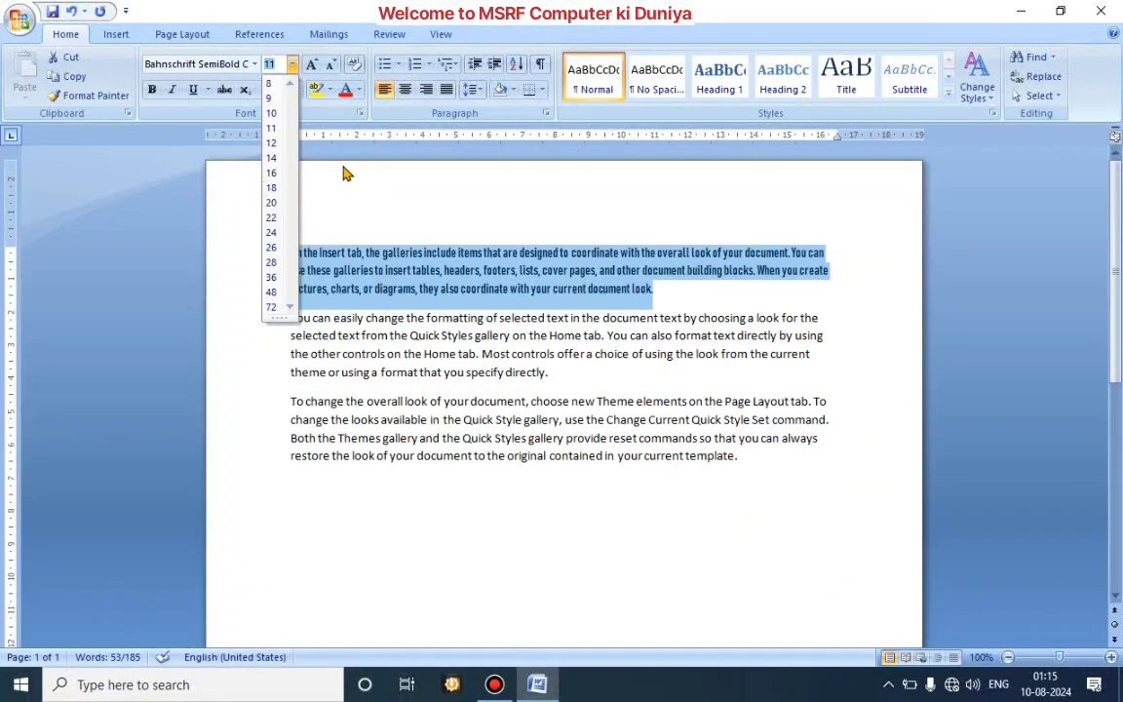
{"action": "left_click", "coordinate": [312, 66]}
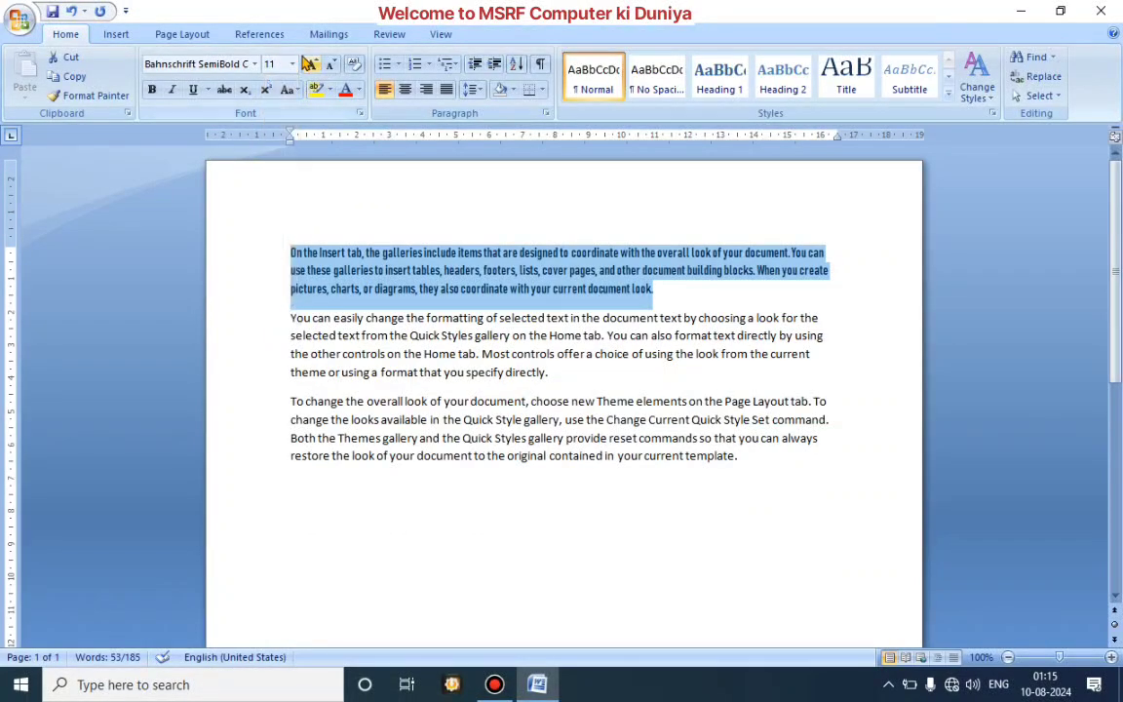
{"action": "left_click", "coordinate": [313, 66]}
{"action": "left_click", "coordinate": [312, 65]}
{"action": "left_click", "coordinate": [312, 65]}
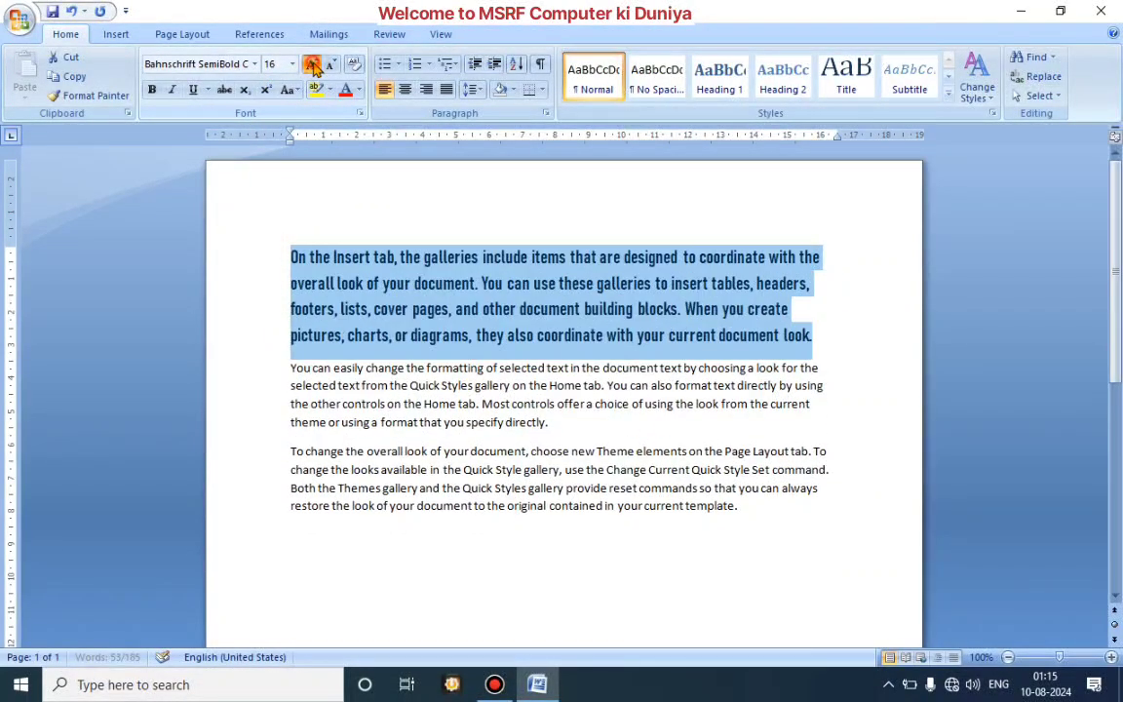
{"action": "left_click", "coordinate": [312, 65]}
{"action": "left_click", "coordinate": [312, 65]}
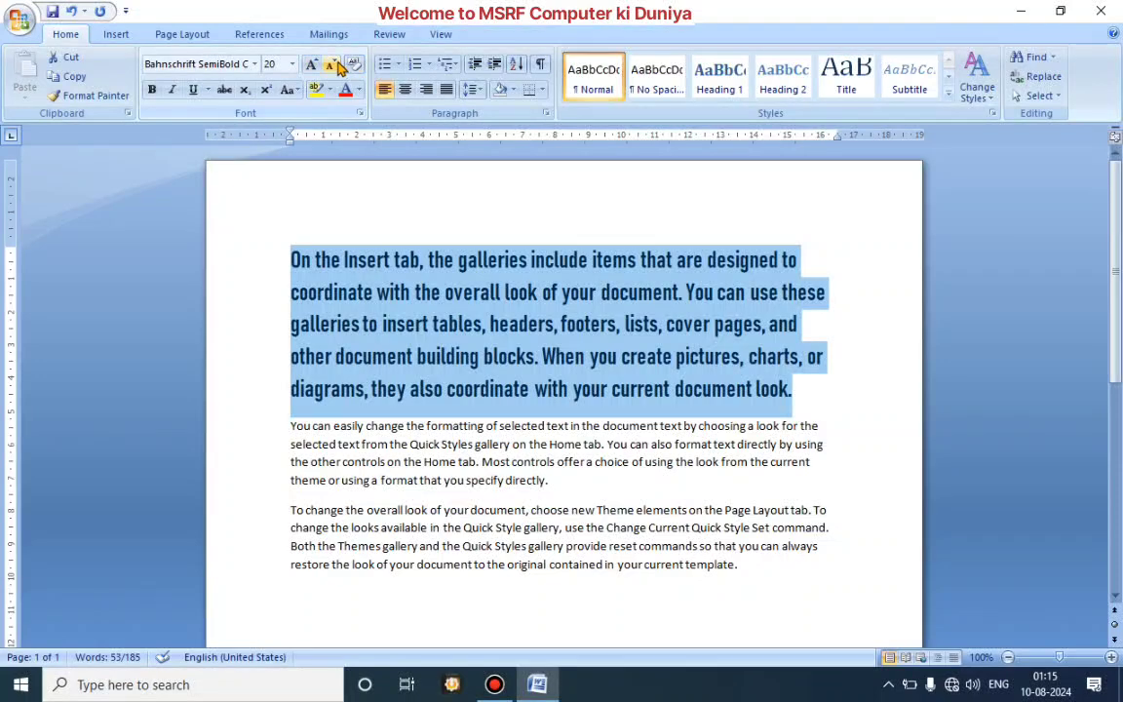
Step: Shrink the first paragraph's text to size 11 and grow it back up to size 14
{"action": "left_click", "coordinate": [333, 65]}
{"action": "left_click", "coordinate": [333, 65]}
{"action": "left_click", "coordinate": [332, 65]}
{"action": "left_click", "coordinate": [333, 66]}
{"action": "left_click", "coordinate": [333, 65]}
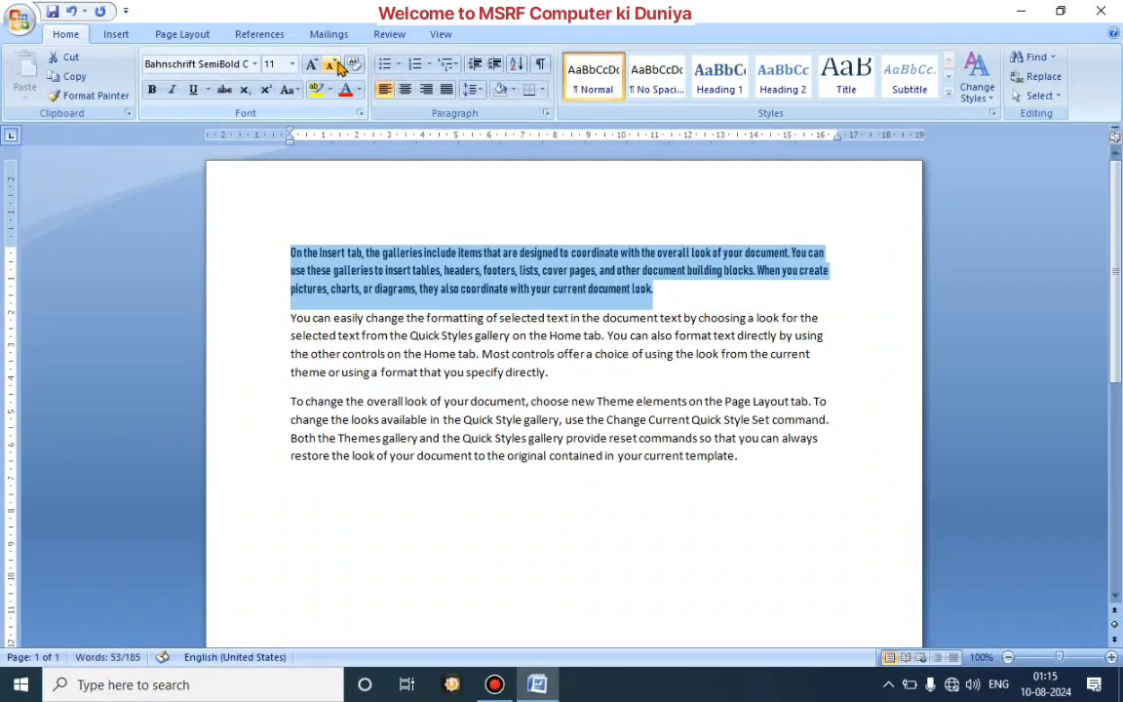
{"action": "left_click", "coordinate": [312, 65]}
{"action": "left_click", "coordinate": [312, 65]}
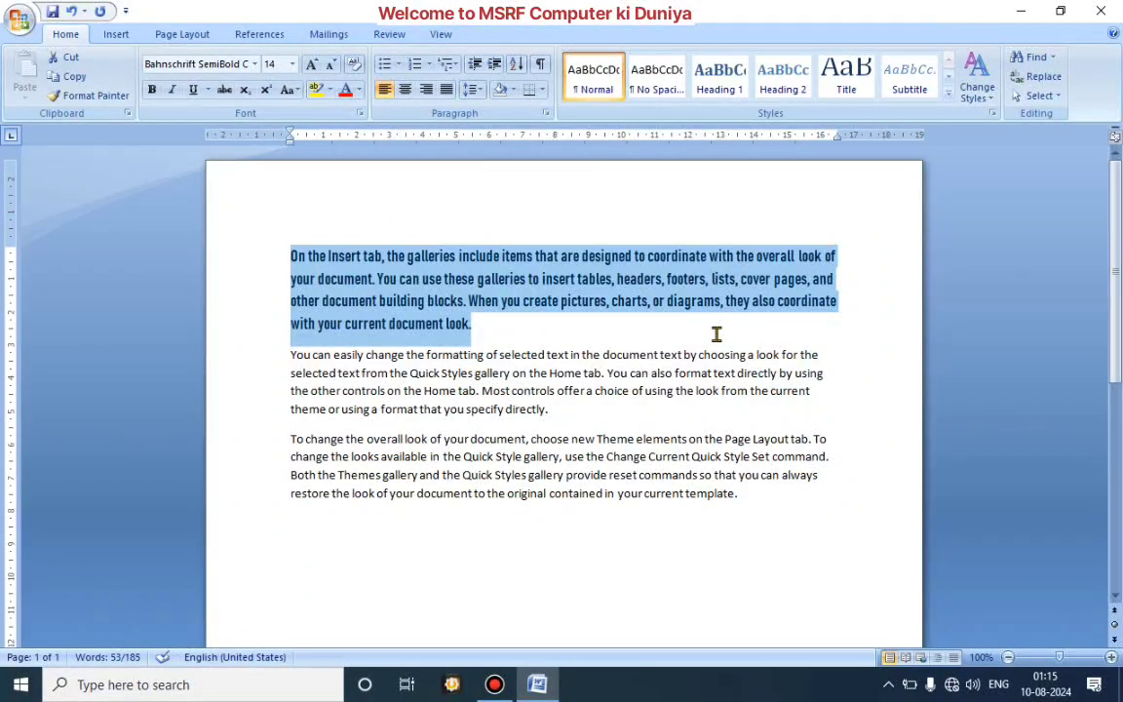
Step: Apply bold to the first paragraph and remove it again
{"action": "key", "text": "ctrl+b"}
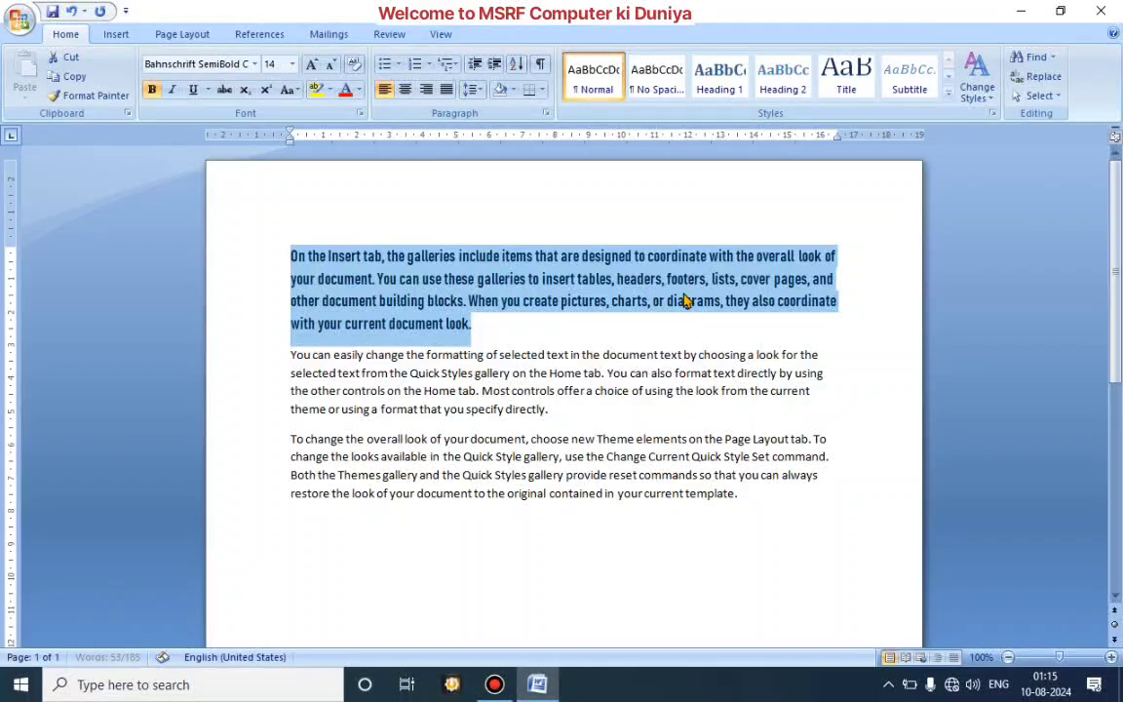
{"action": "left_click", "coordinate": [639, 342]}
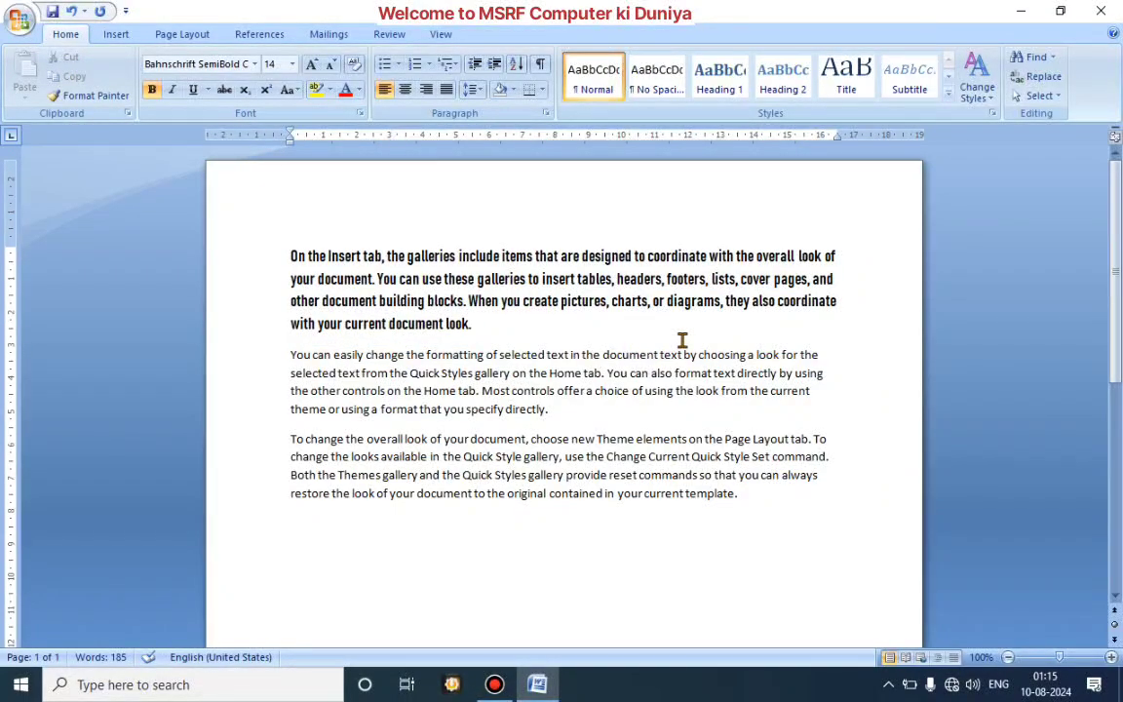
{"action": "left_click", "coordinate": [284, 232]}
{"action": "left_click_drag", "start_coordinate": [302, 258], "coordinate": [470, 324]}
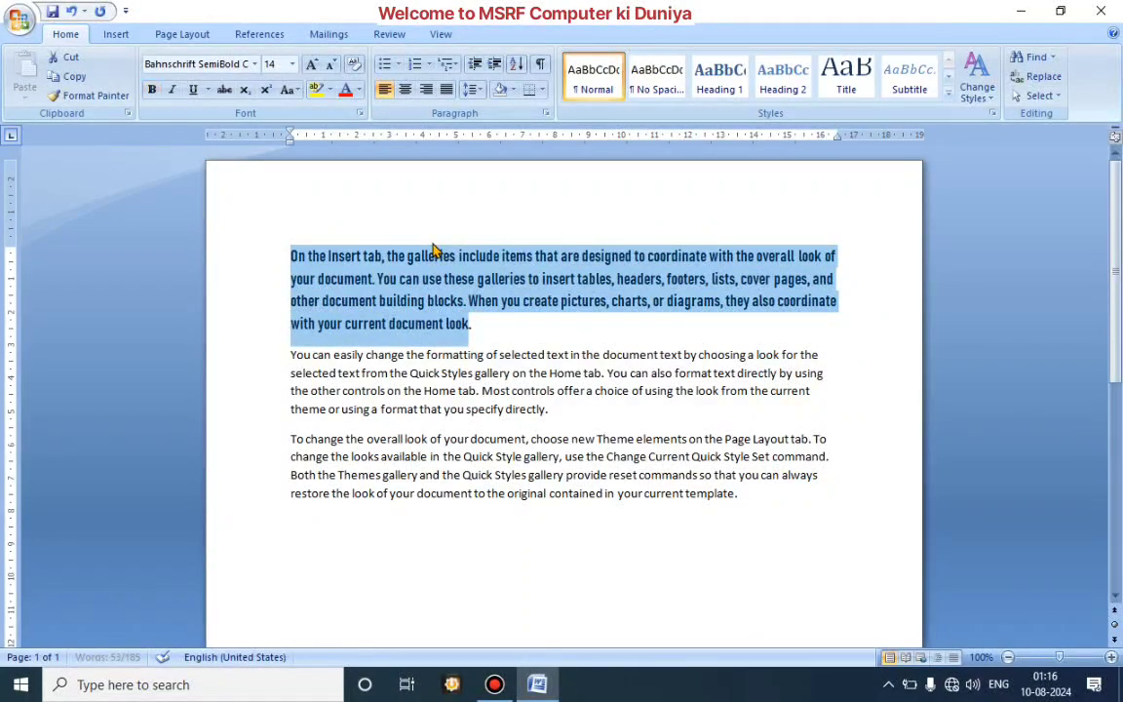
{"action": "left_click", "coordinate": [414, 214]}
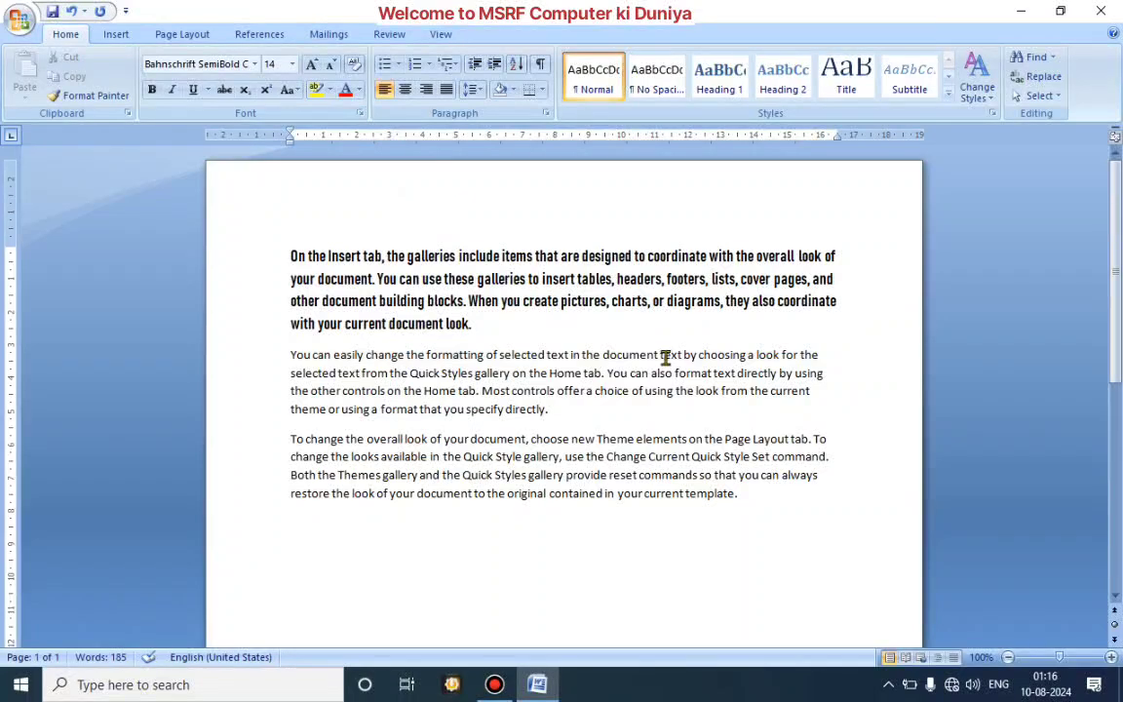
Step: Make the entire second paragraph bold
{"action": "left_click", "coordinate": [286, 353]}
{"action": "left_click_drag", "start_coordinate": [286, 353], "coordinate": [571, 426]}
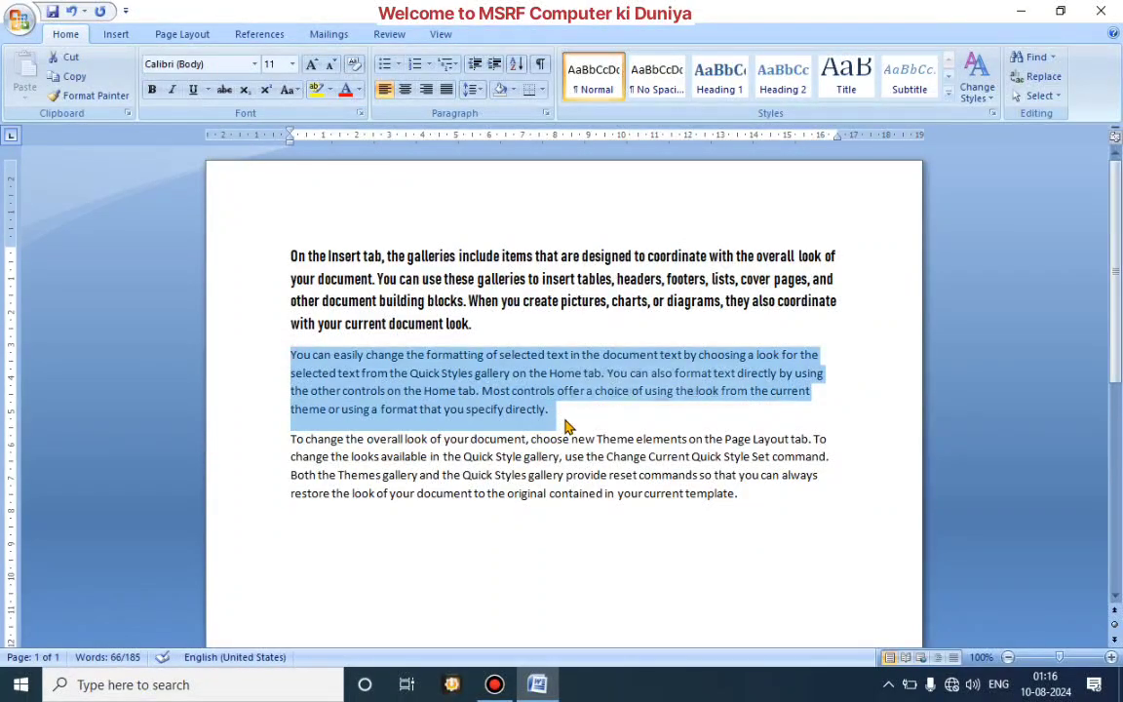
{"action": "key", "text": "ctrl+b"}
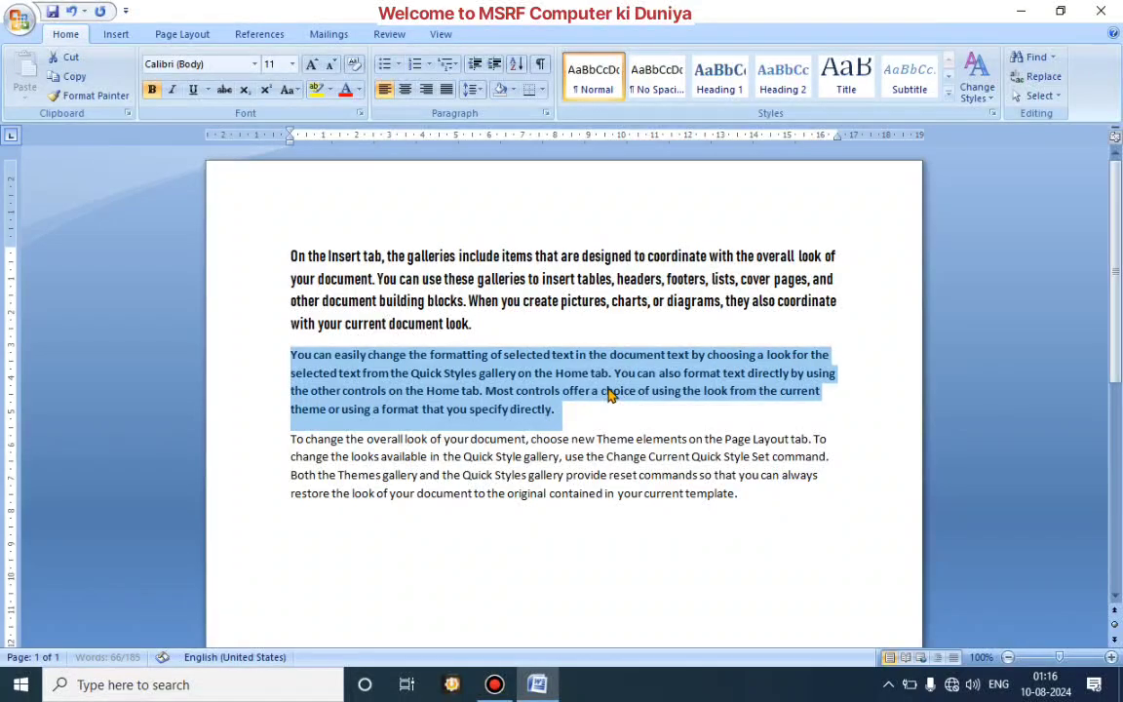
{"action": "left_click", "coordinate": [605, 407]}
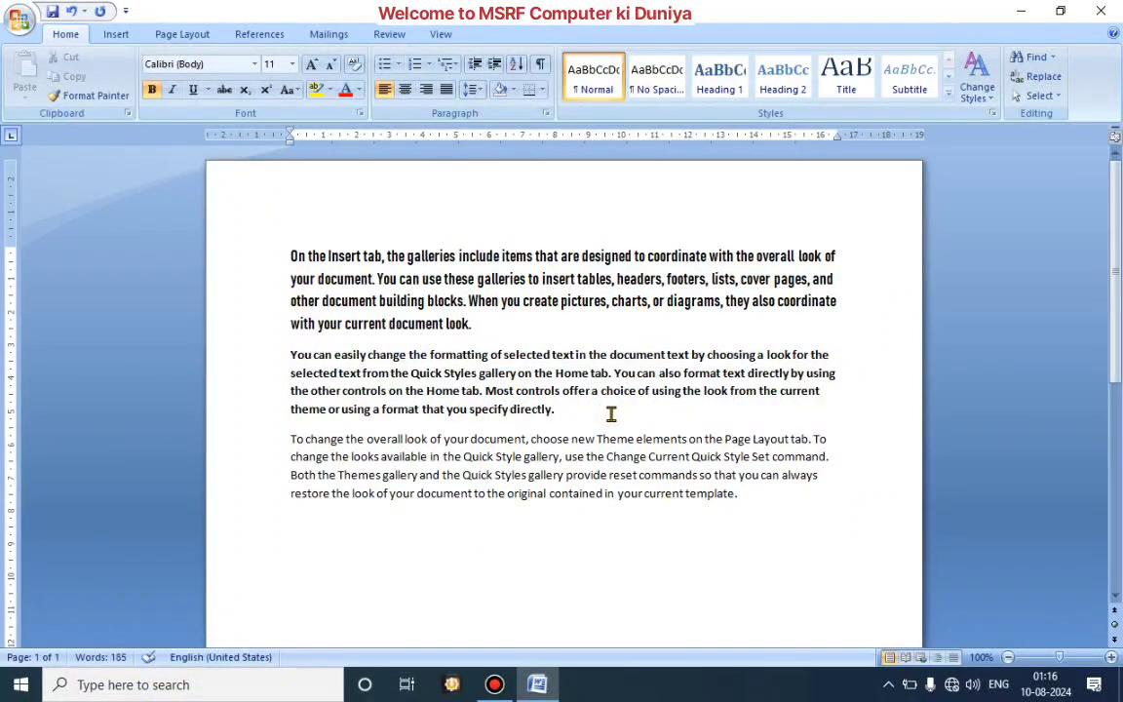
Step: Toggle bold off and back on for the second paragraph
{"action": "left_click_drag", "start_coordinate": [287, 355], "coordinate": [576, 409]}
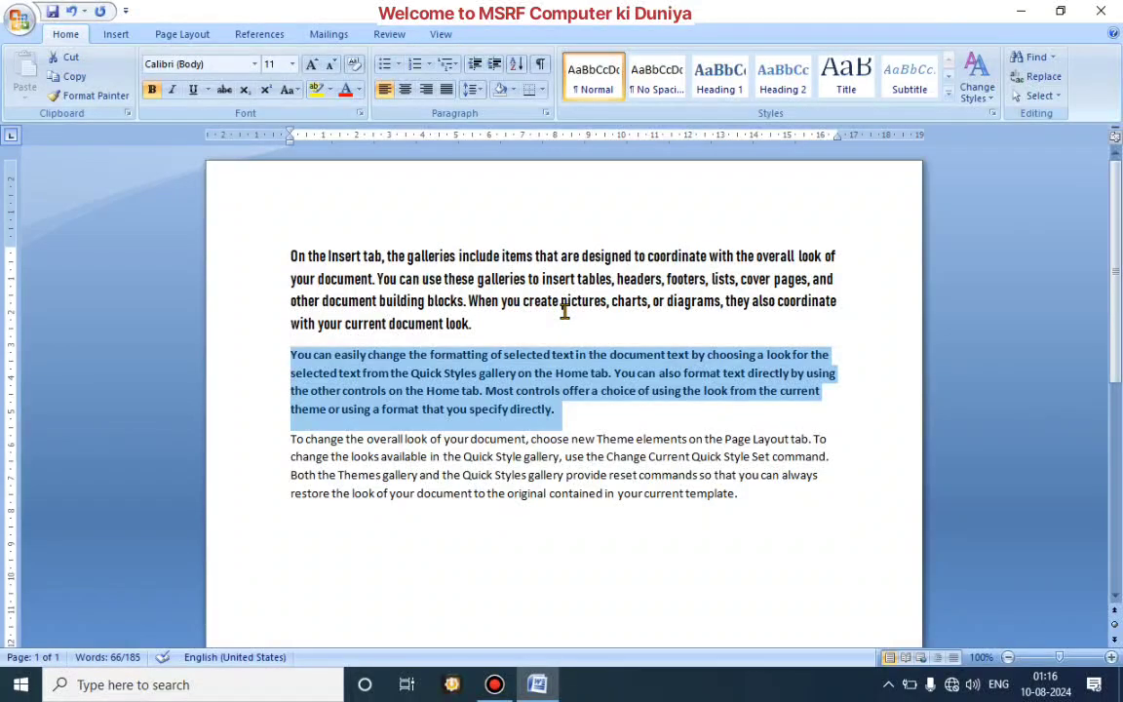
{"action": "key", "text": "ctrl+b"}
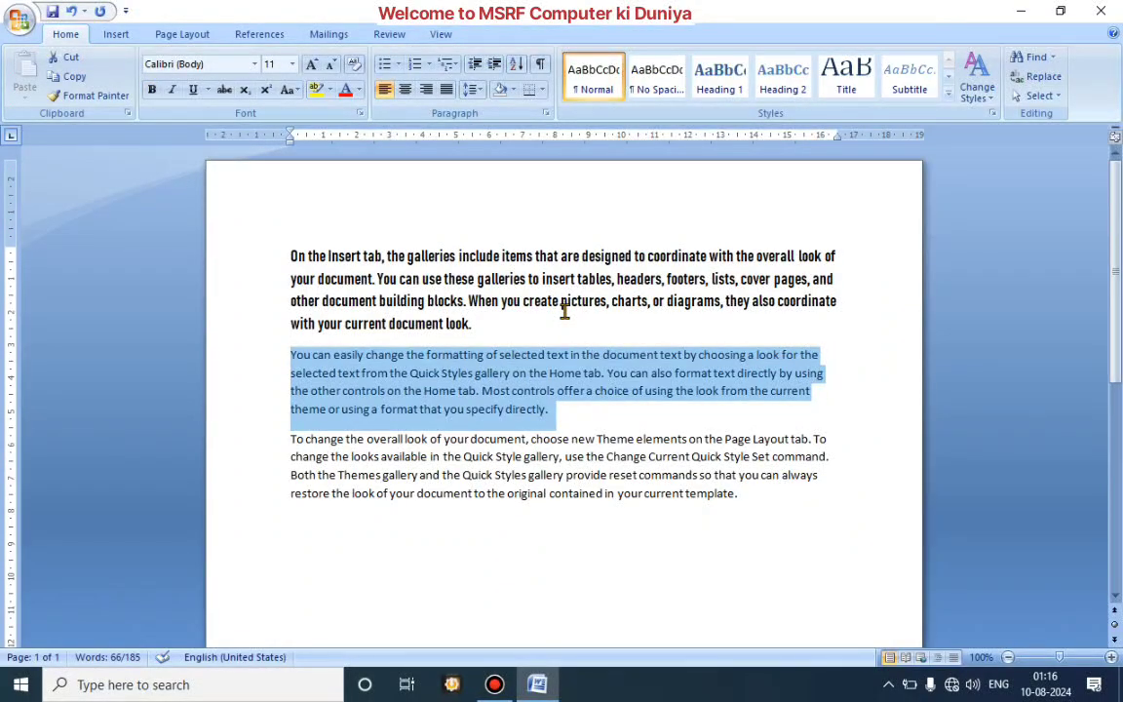
{"action": "key", "text": "ctrl+b"}
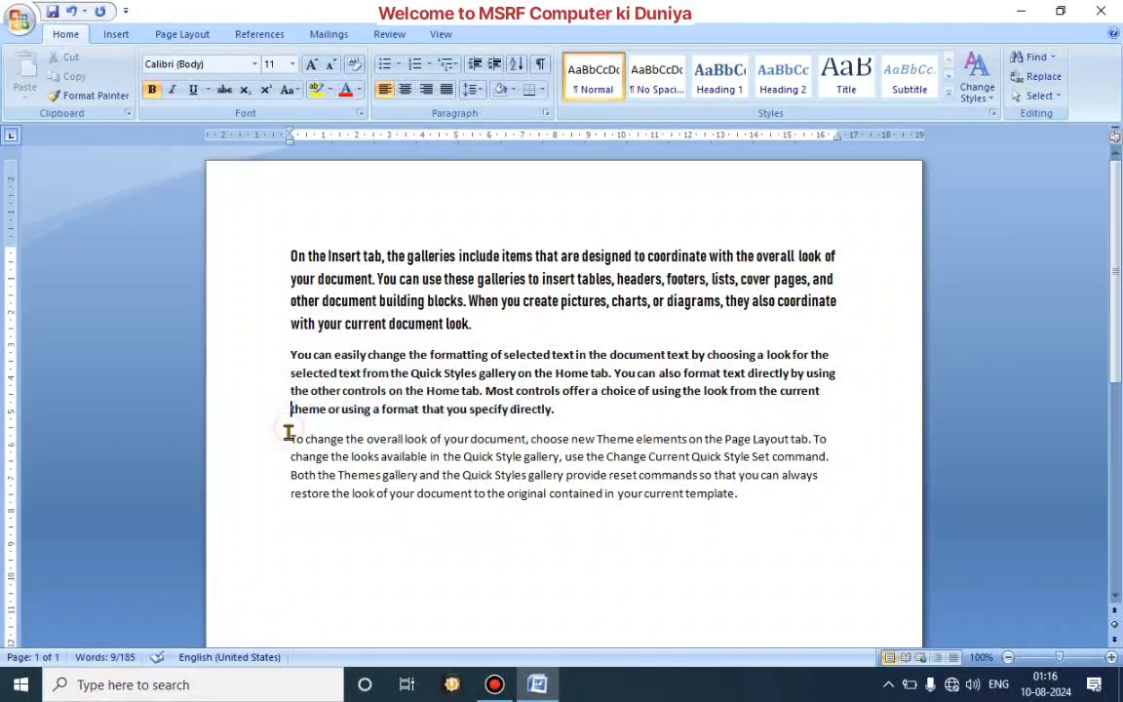
Step: Italicize the entire third paragraph and deselect it
{"action": "left_click_drag", "start_coordinate": [289, 438], "coordinate": [706, 520]}
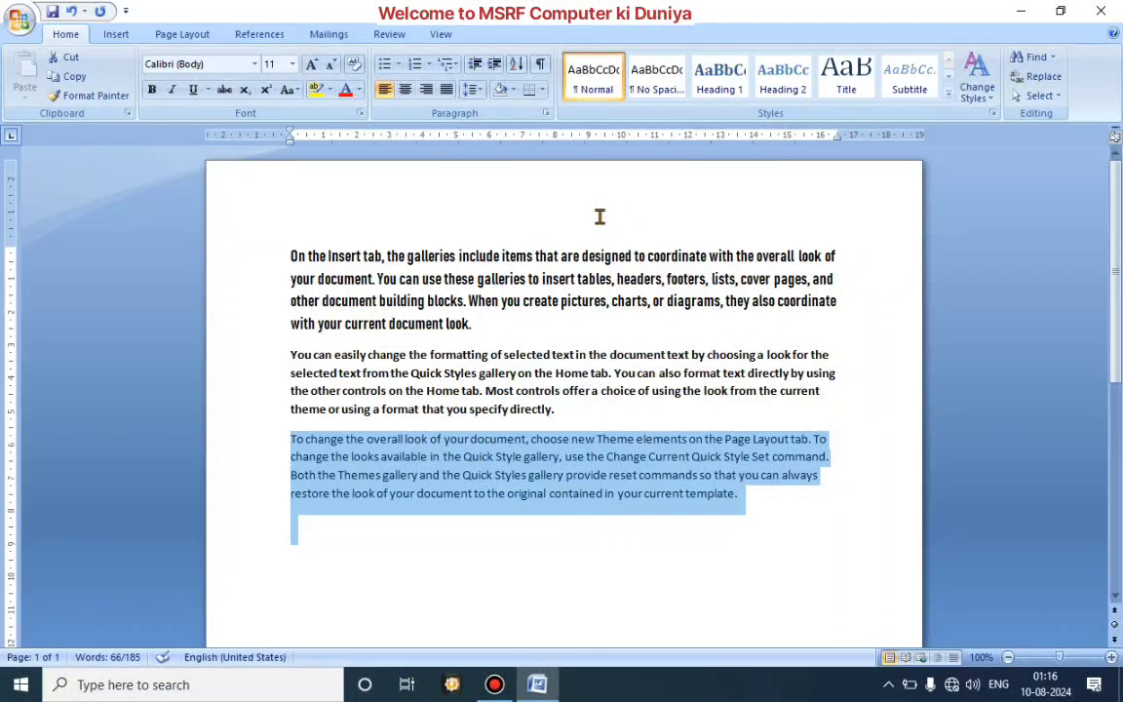
{"action": "key", "text": "ctrl+i"}
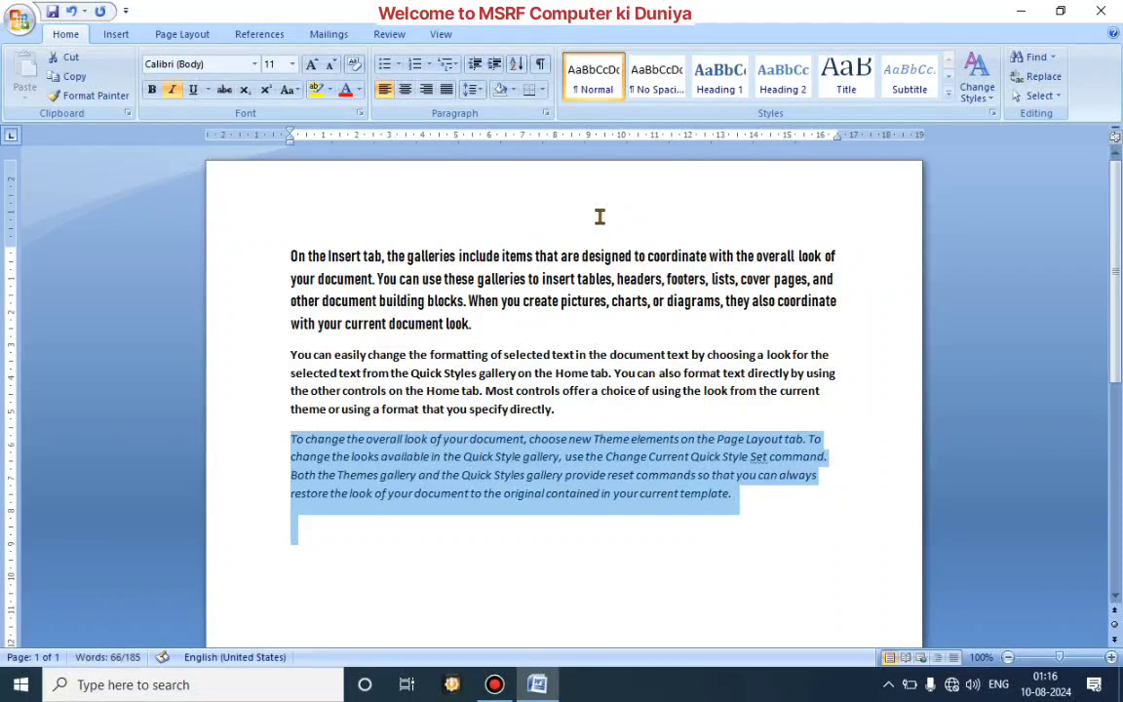
{"action": "left_click", "coordinate": [722, 591]}
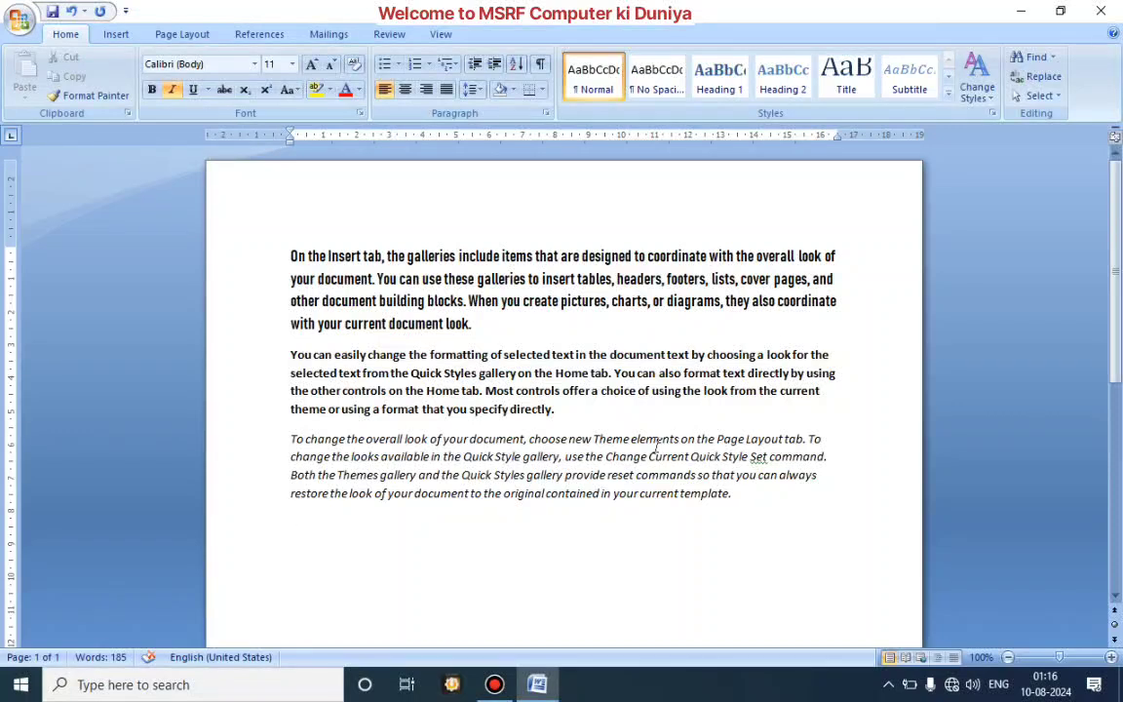
{"action": "left_click", "coordinate": [552, 263]}
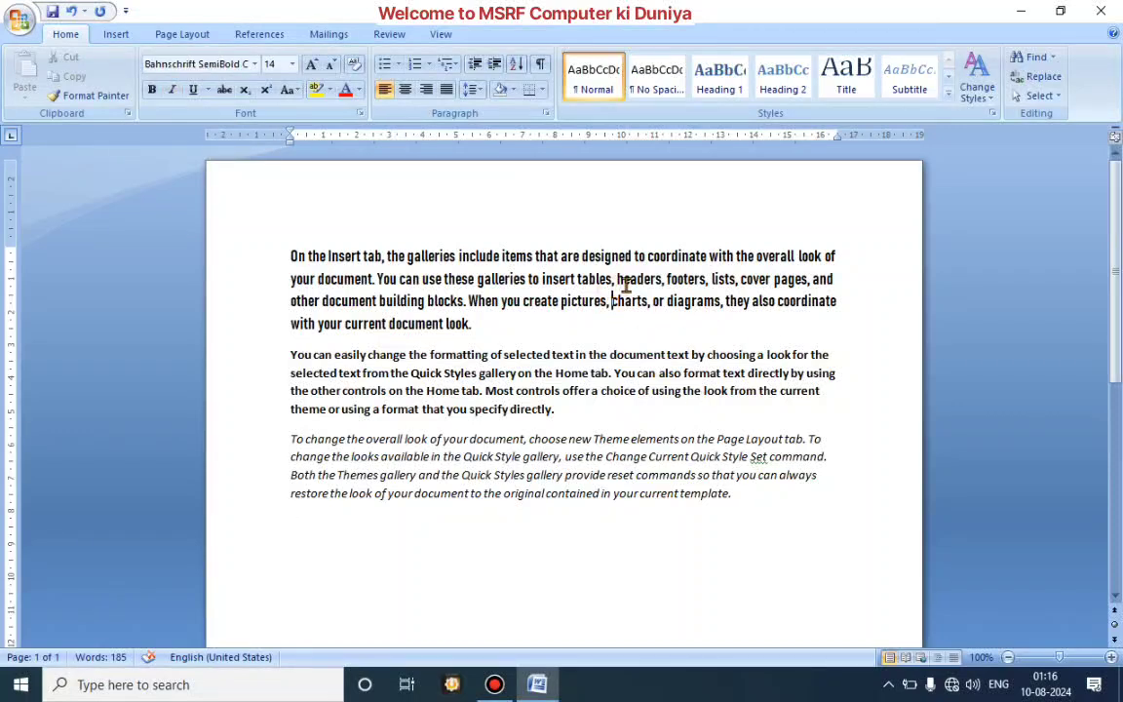
{"action": "left_click", "coordinate": [611, 301]}
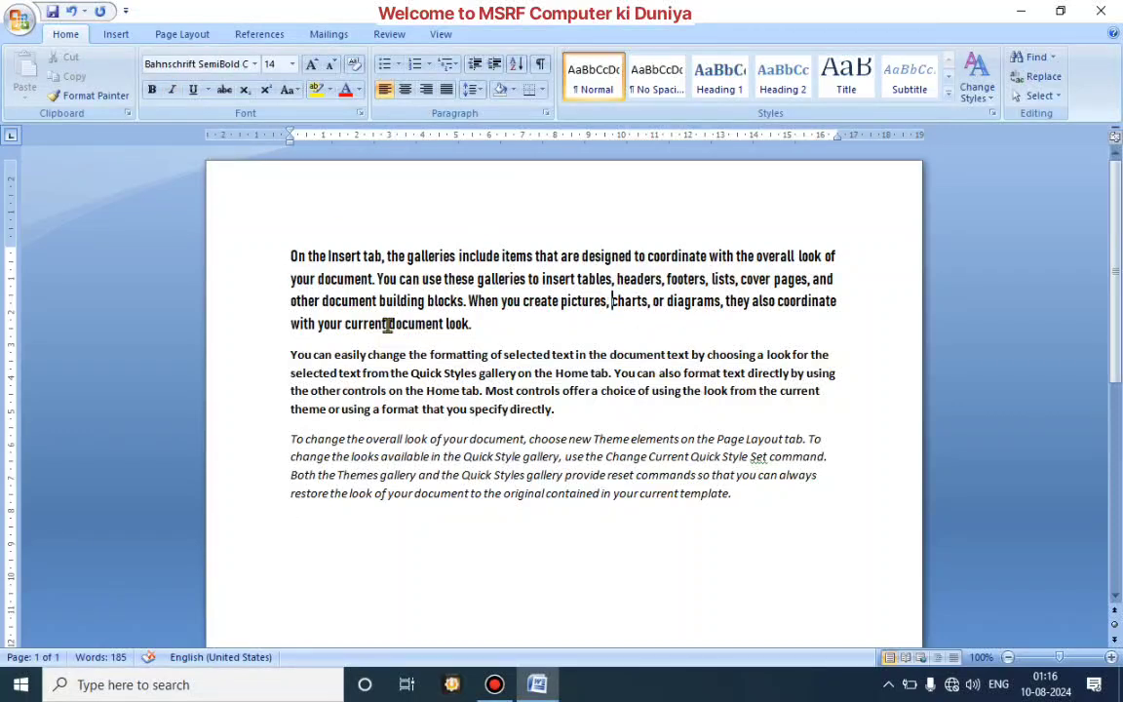
{"action": "left_click", "coordinate": [622, 374]}
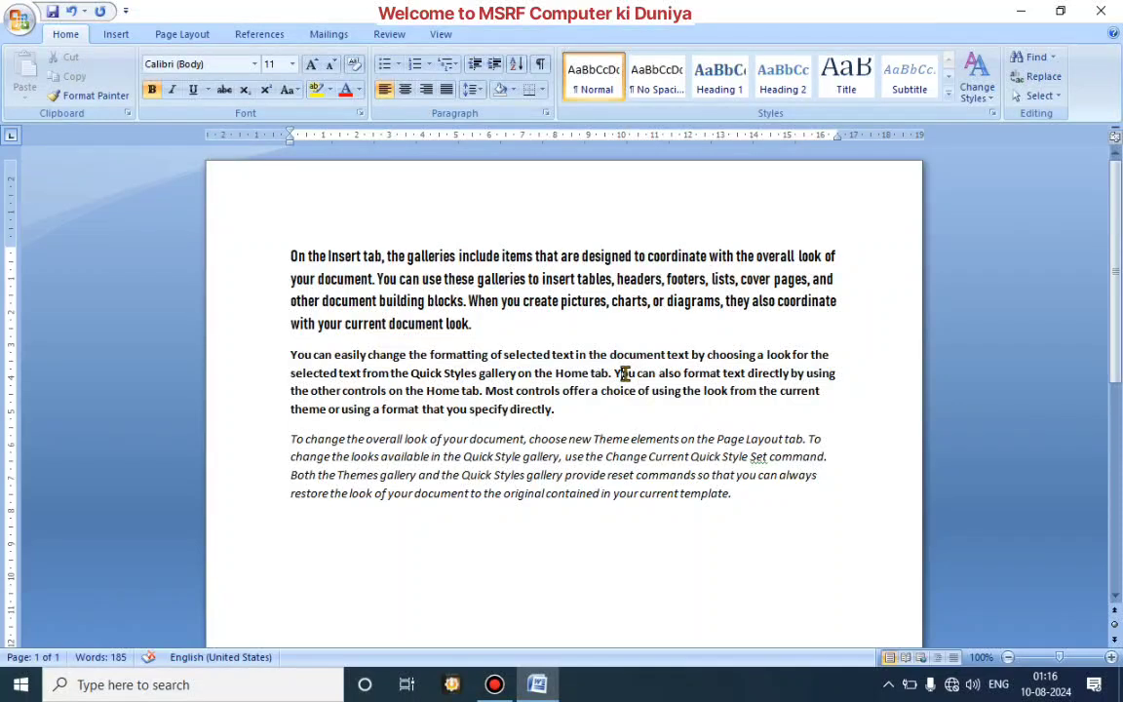
{"action": "left_click", "coordinate": [625, 441]}
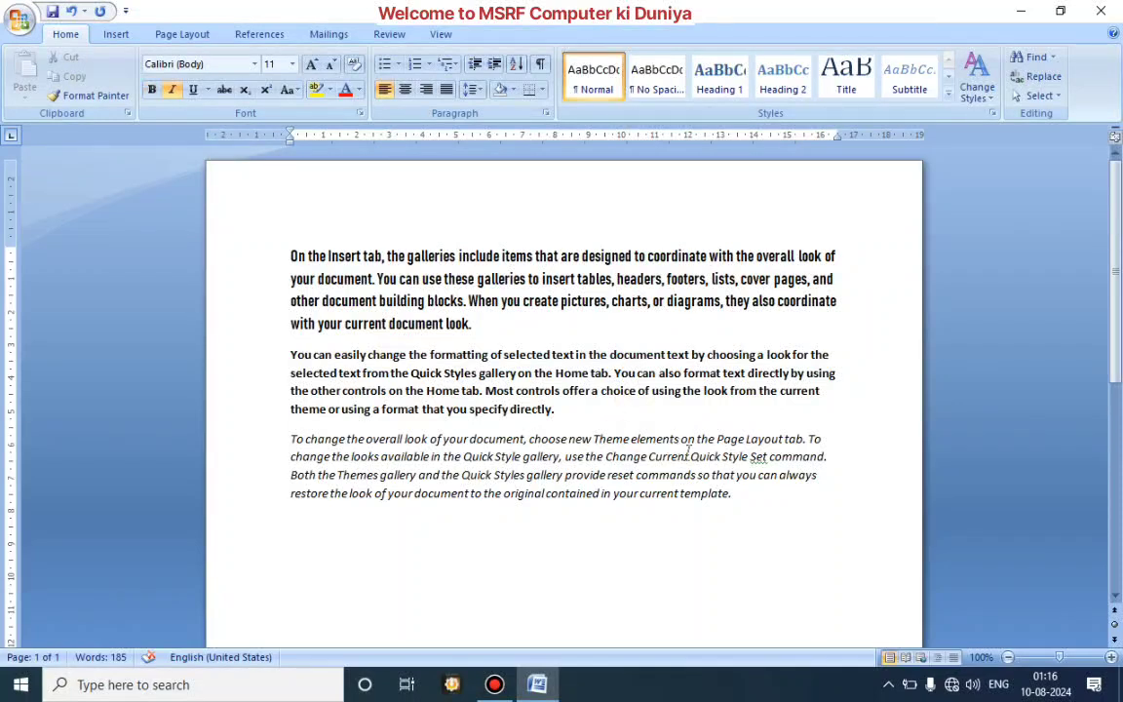
Step: Split the phrase "On the Insert tab," off the first paragraph onto its own heading line
{"action": "left_click_drag", "start_coordinate": [289, 254], "coordinate": [375, 256]}
{"action": "left_click", "coordinate": [382, 256]}
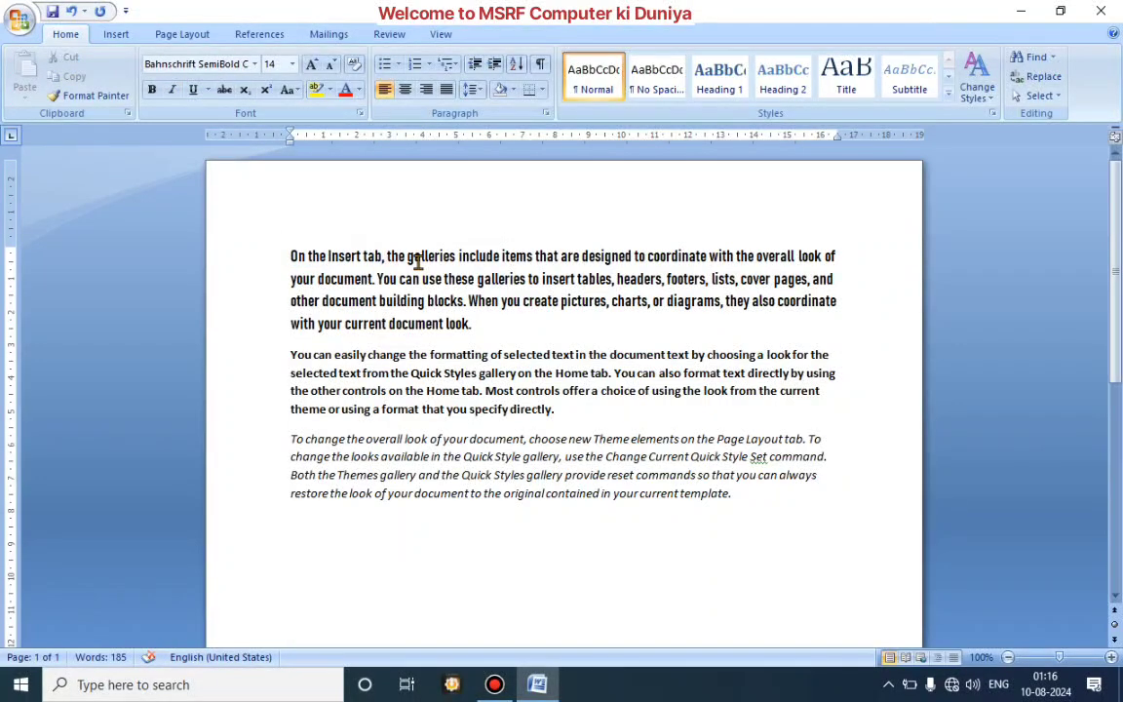
{"action": "key", "text": "Return"}
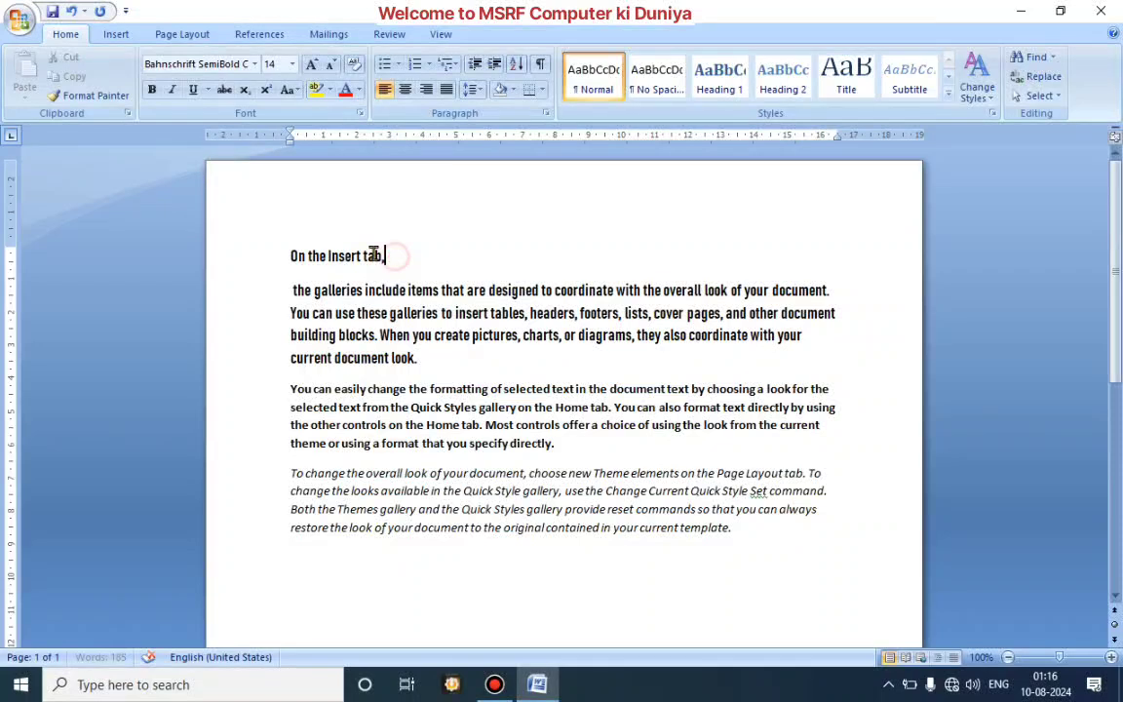
Step: Format the "On the Insert tab," heading line in Algerian, size 20 and bold
{"action": "left_click_drag", "start_coordinate": [392, 256], "coordinate": [306, 234]}
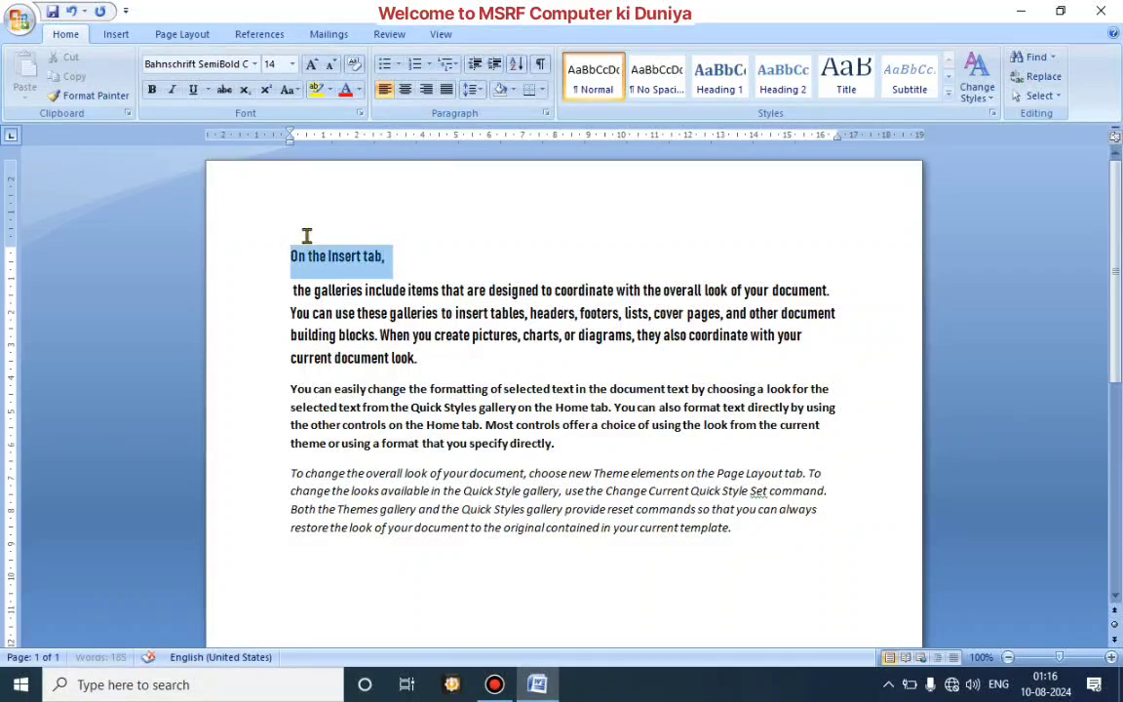
{"action": "left_click", "coordinate": [255, 65]}
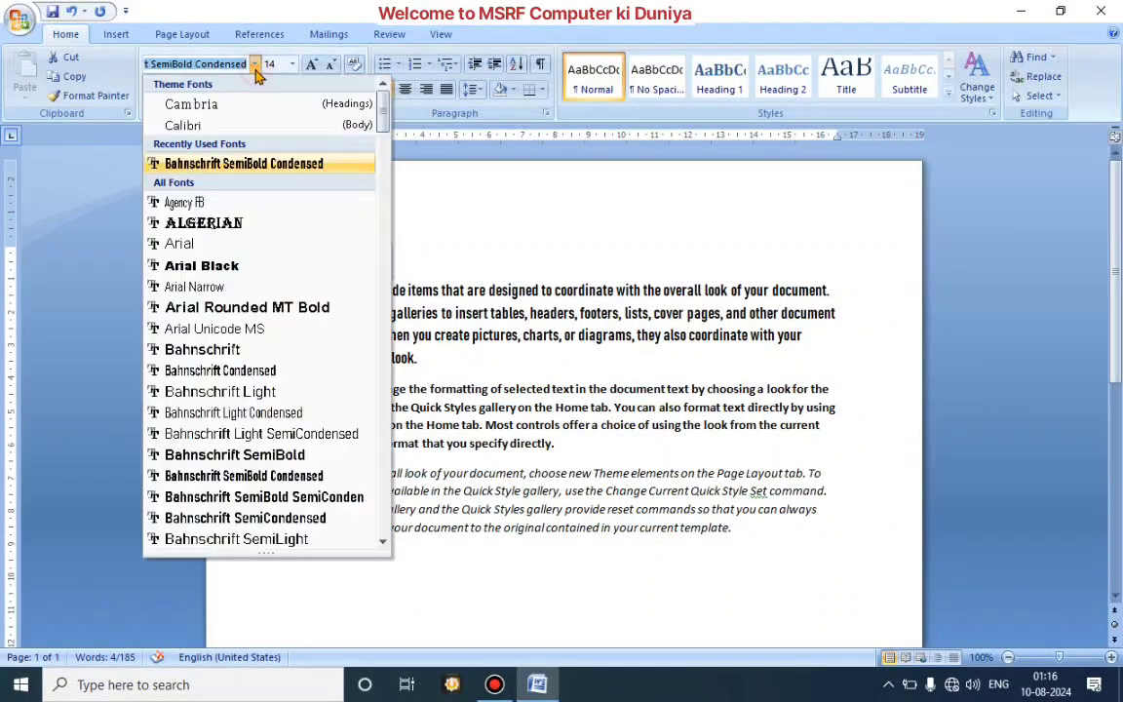
{"action": "left_click", "coordinate": [248, 224]}
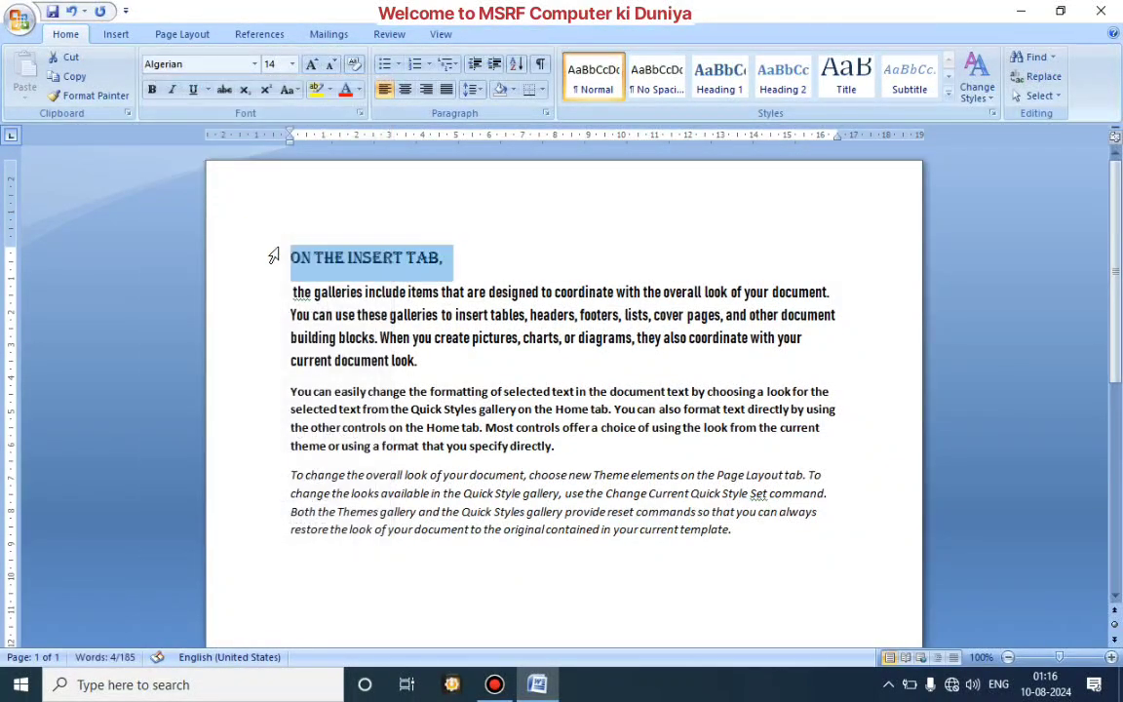
{"action": "left_click", "coordinate": [312, 66]}
{"action": "left_click", "coordinate": [312, 66]}
{"action": "left_click", "coordinate": [312, 67]}
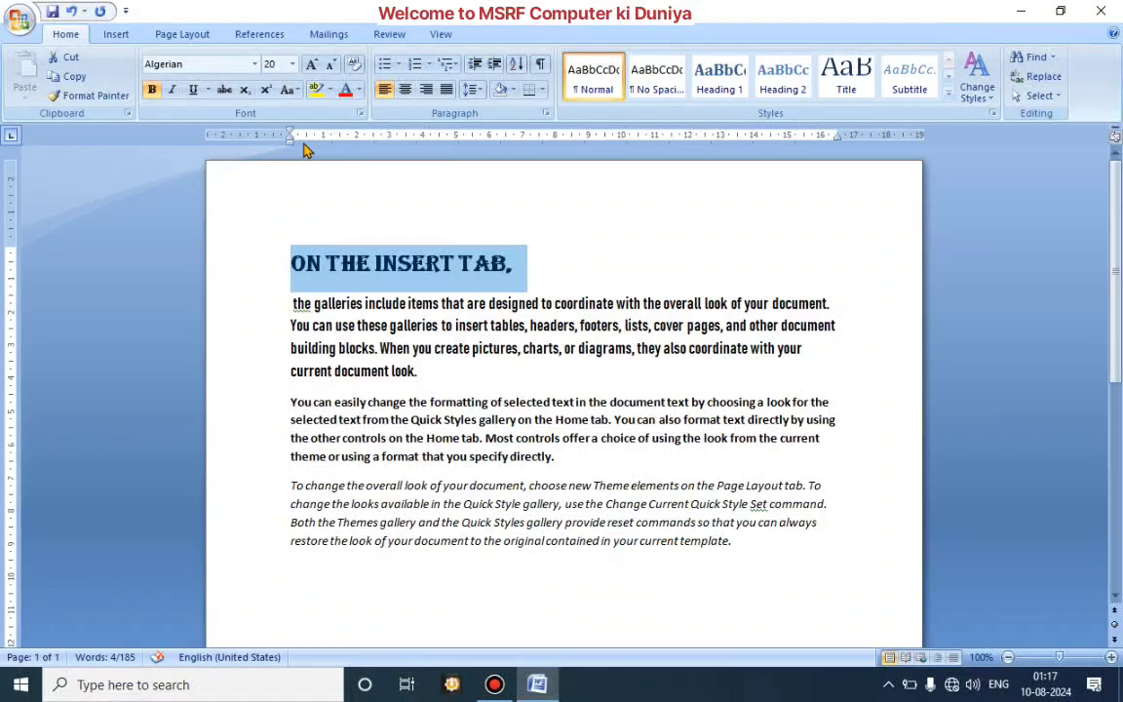
Step: Underline the heading line and change its font color to a dark red theme color
{"action": "key", "text": "ctrl+u"}
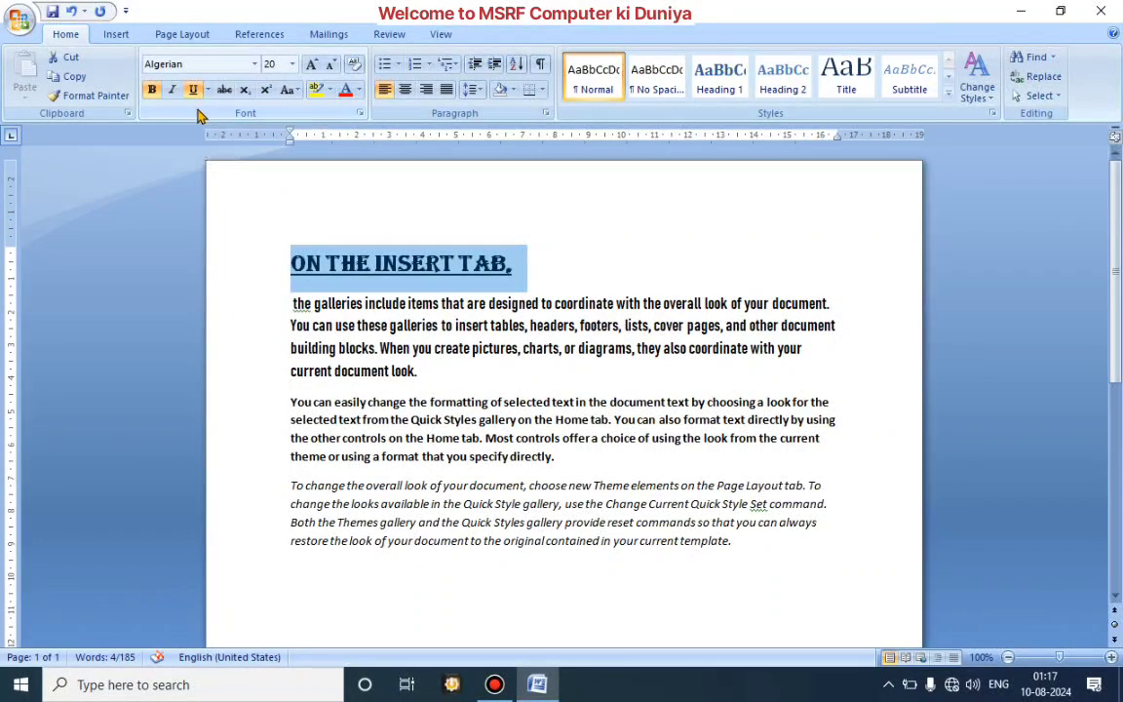
{"action": "left_click", "coordinate": [574, 238]}
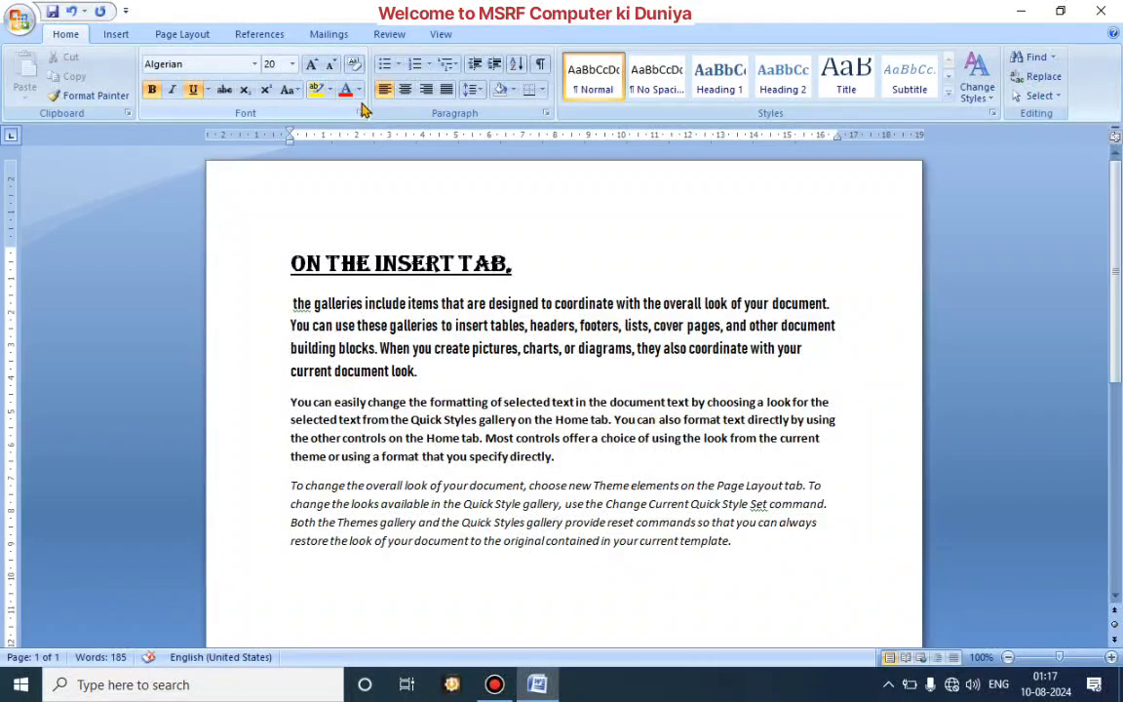
{"action": "left_click_drag", "start_coordinate": [535, 260], "coordinate": [296, 238]}
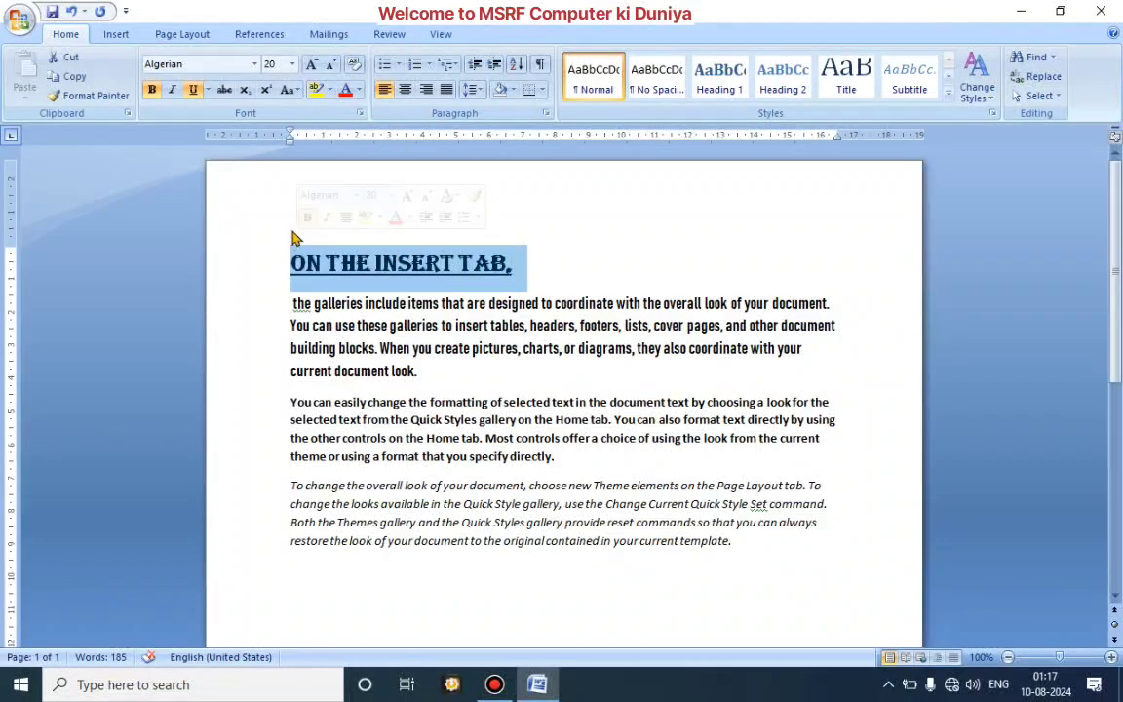
{"action": "left_click", "coordinate": [358, 88]}
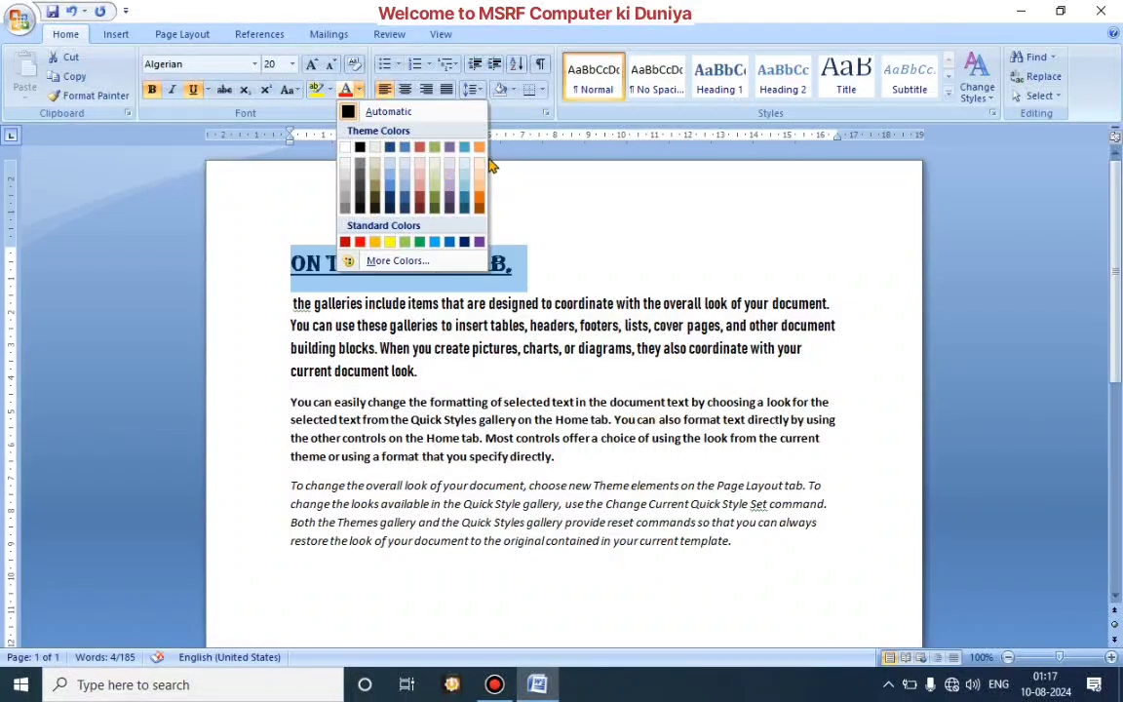
{"action": "left_click", "coordinate": [424, 201]}
{"action": "left_click", "coordinate": [531, 234]}
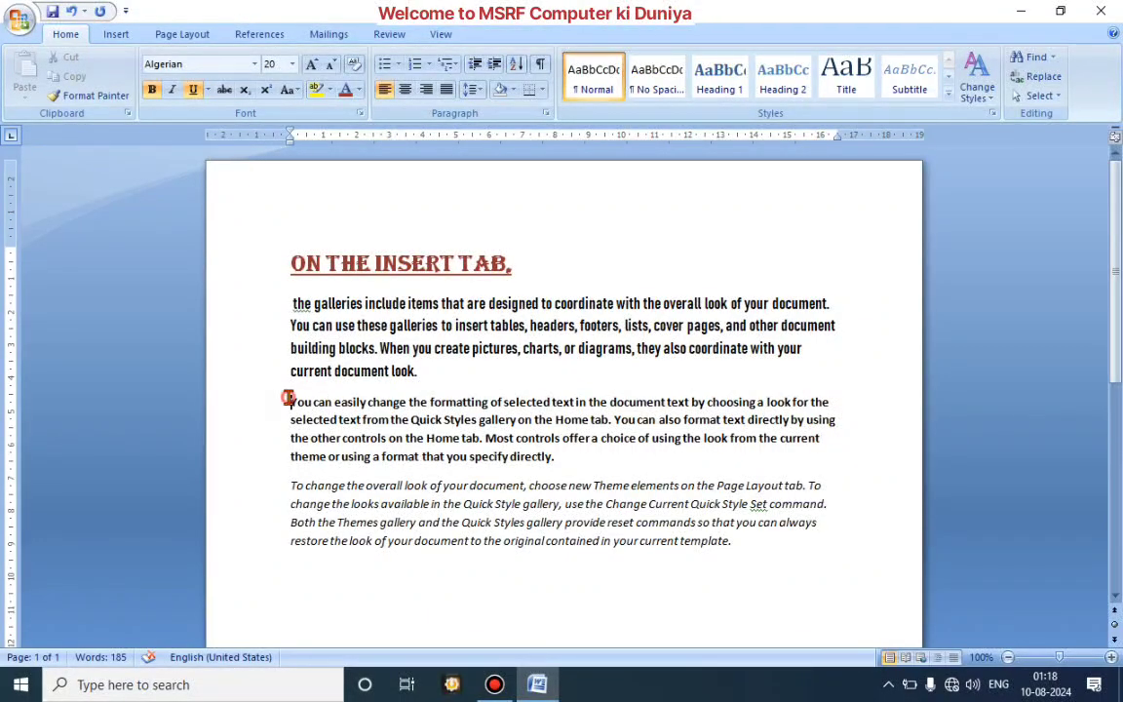
Step: Justify the bold paragraph that begins "You can easily change the formatting"
{"action": "left_click_drag", "start_coordinate": [288, 398], "coordinate": [581, 457]}
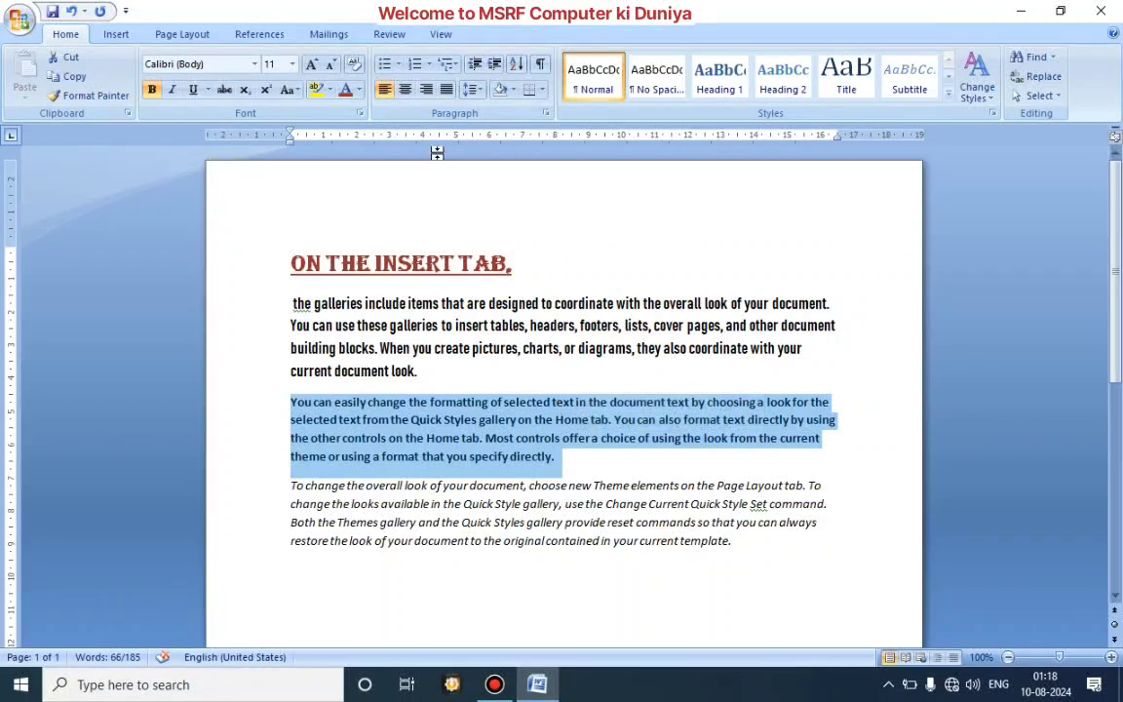
{"action": "left_click", "coordinate": [446, 90]}
{"action": "left_click", "coordinate": [446, 90]}
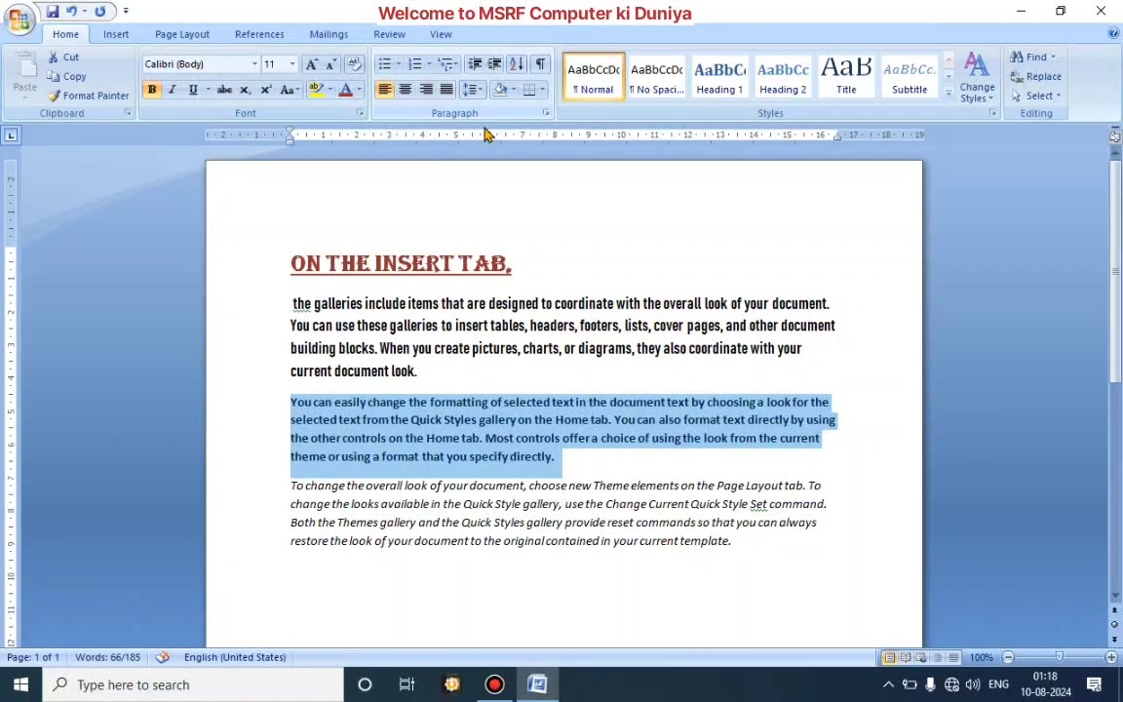
{"action": "key", "text": "ctrl+j"}
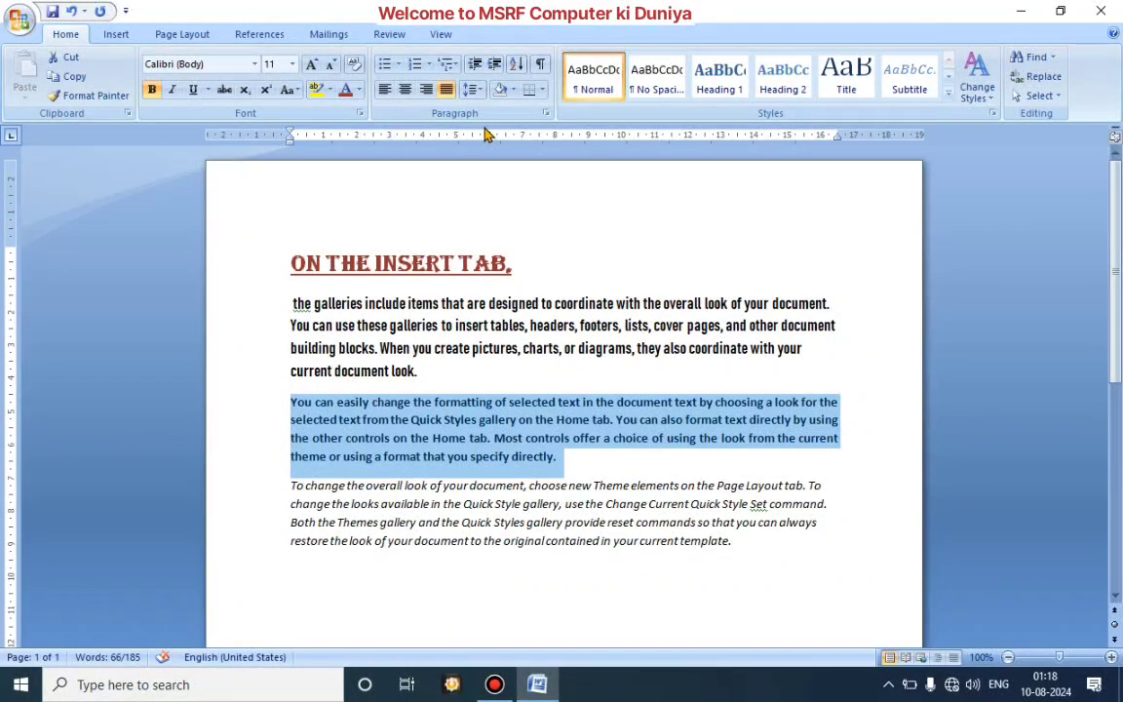
Step: Try right and left alignment on the bold "You can easily change" paragraph and return it to justified
{"action": "key", "text": "ctrl+r"}
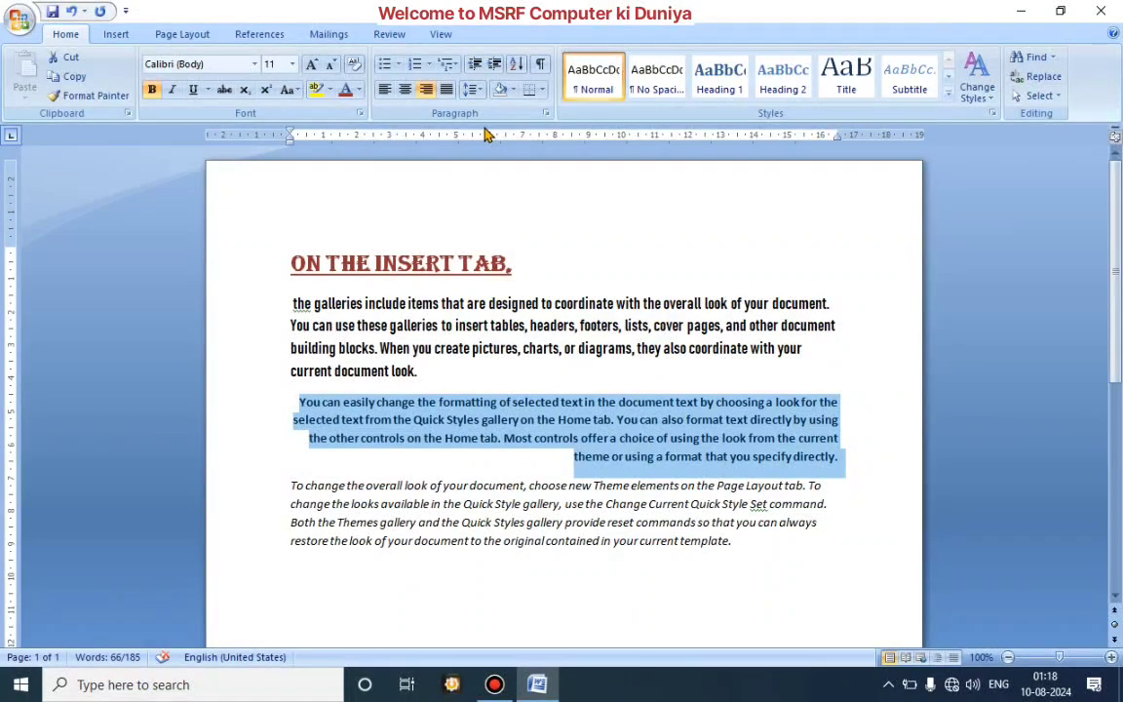
{"action": "key", "text": "ctrl+l"}
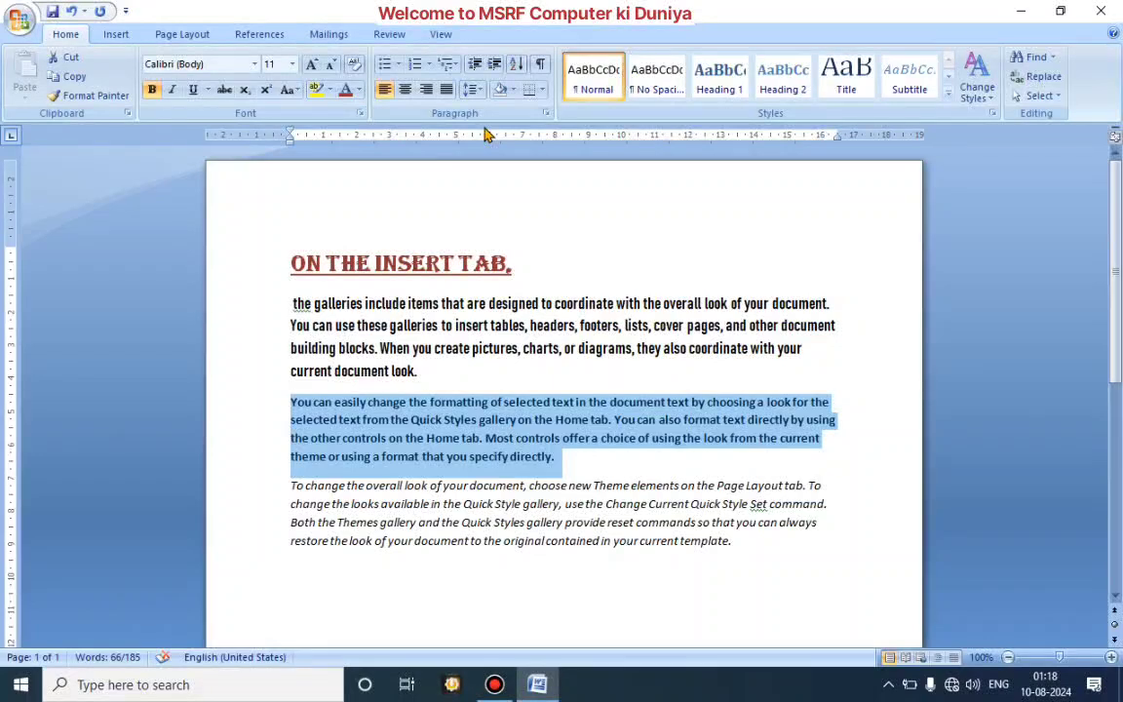
{"action": "key", "text": "ctrl+j"}
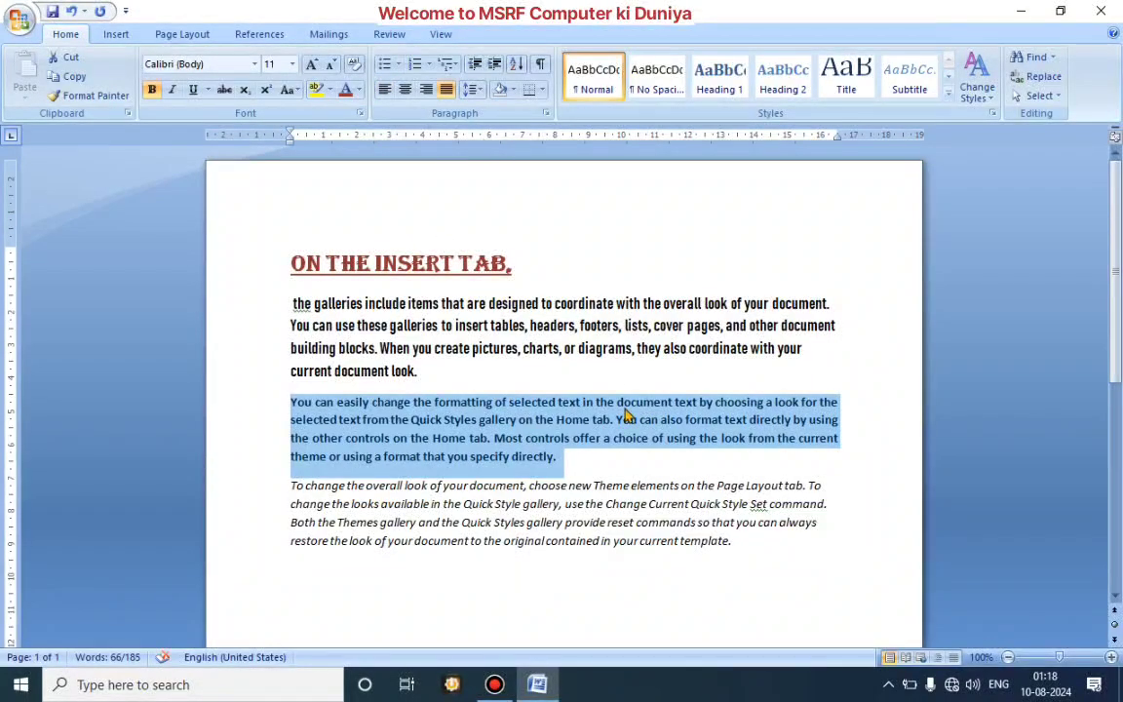
{"action": "left_click", "coordinate": [641, 455]}
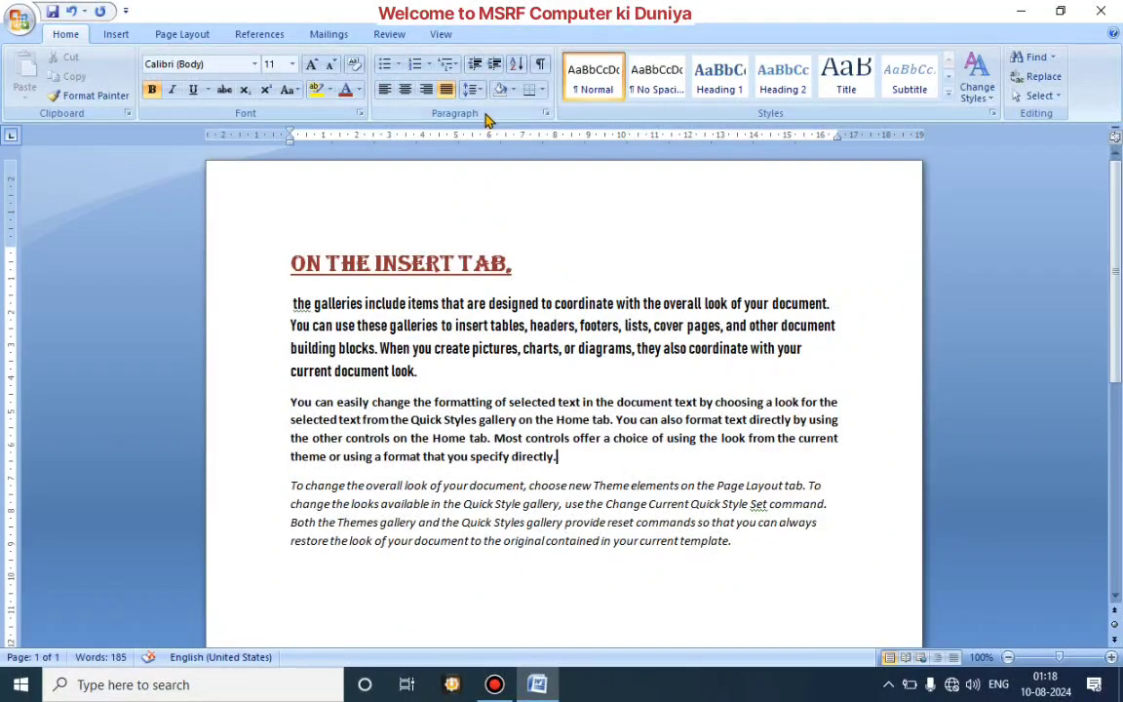
Step: Set the line spacing of the paragraph below the heading to 2.0
{"action": "left_click", "coordinate": [437, 371]}
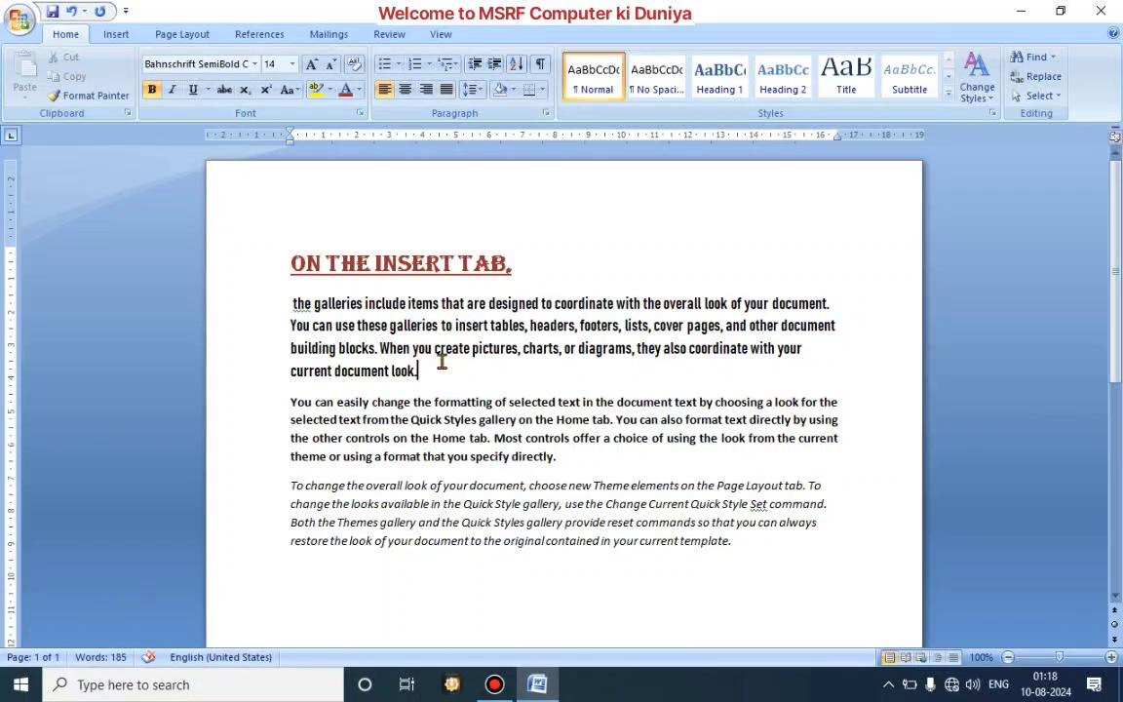
{"action": "left_click", "coordinate": [478, 89]}
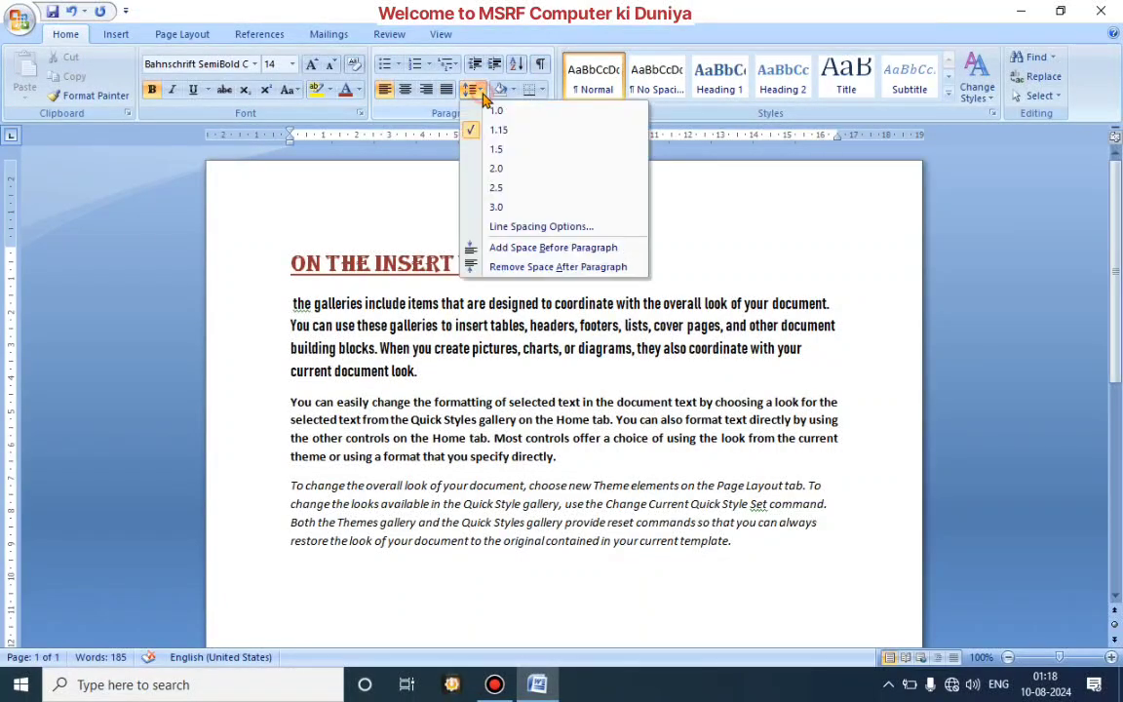
{"action": "left_click", "coordinate": [499, 165]}
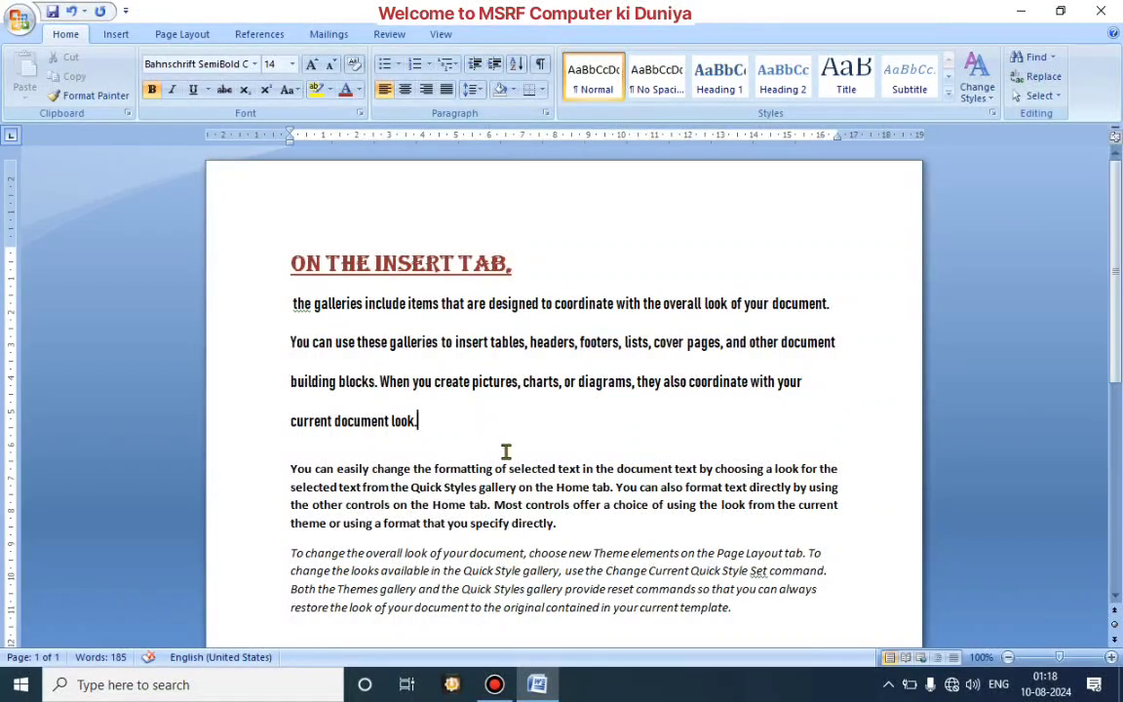
Step: Set the line spacing of the justified "You can easily change" paragraph to 1.0
{"action": "left_click", "coordinate": [574, 528]}
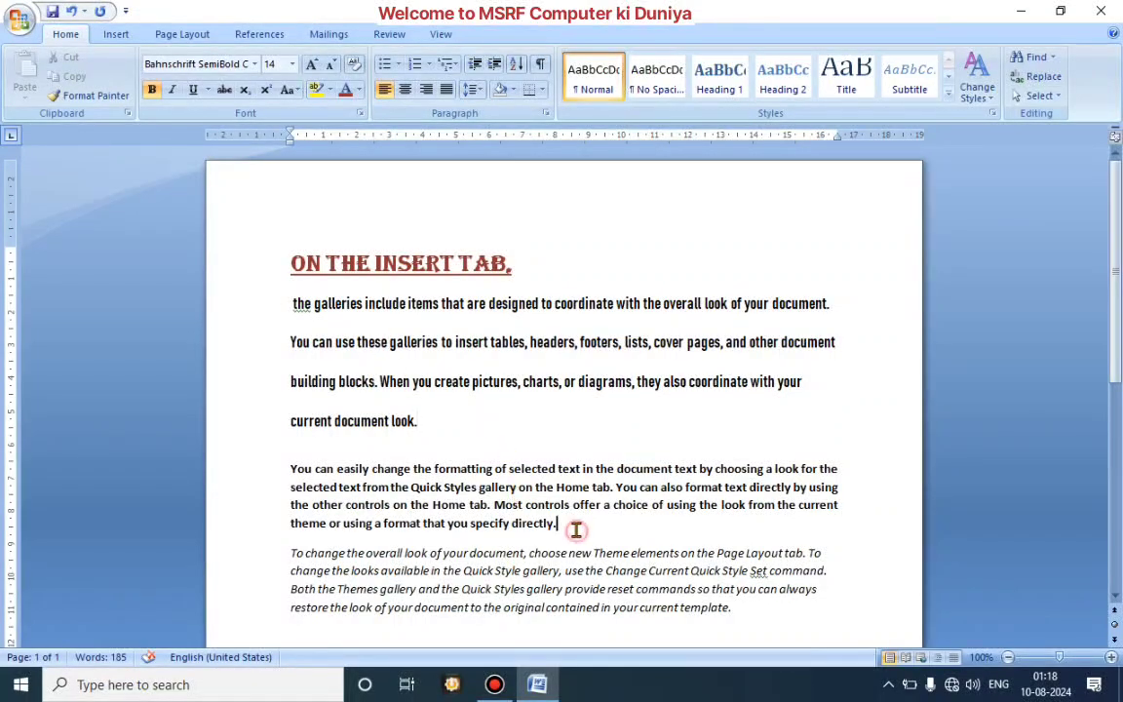
{"action": "left_click", "coordinate": [473, 88]}
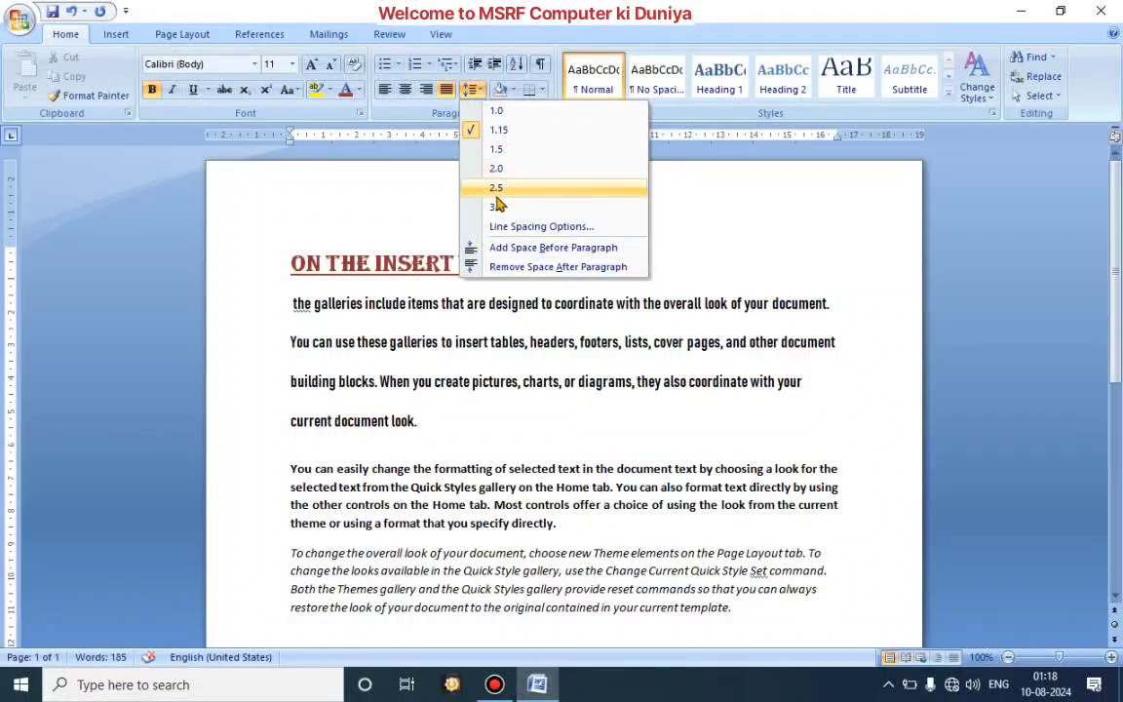
{"action": "left_click", "coordinate": [497, 113]}
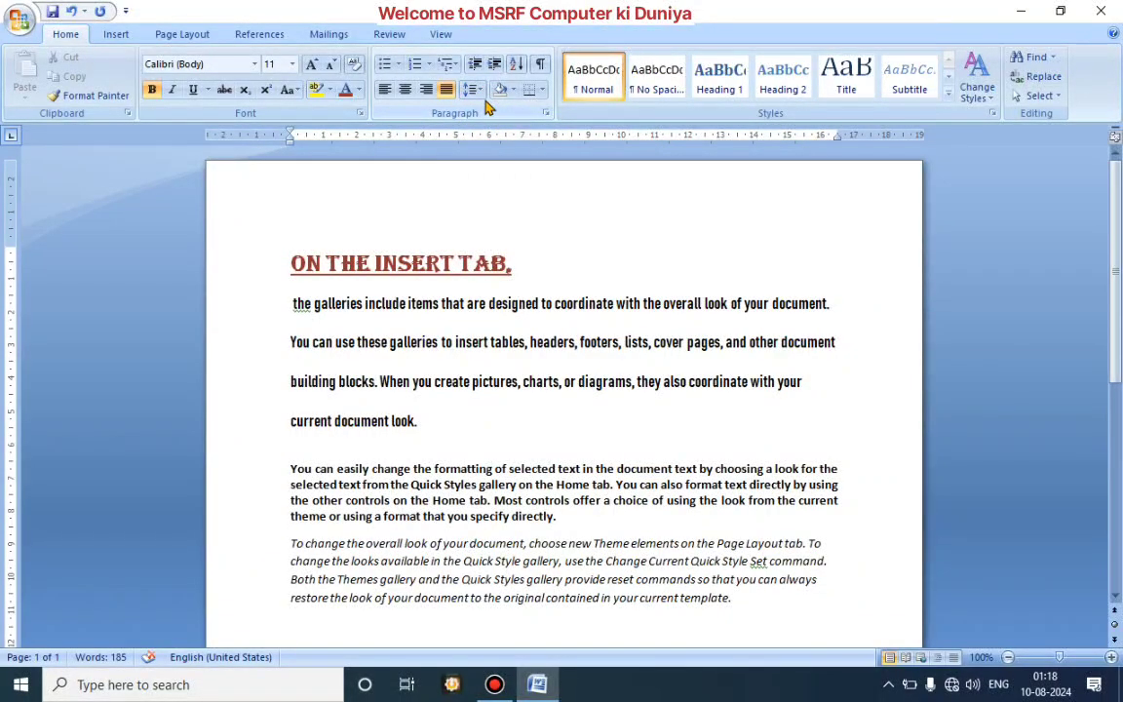
Step: Set the line spacing of the justified "You can easily change" paragraph to 2.5 and review the page
{"action": "left_click", "coordinate": [474, 89]}
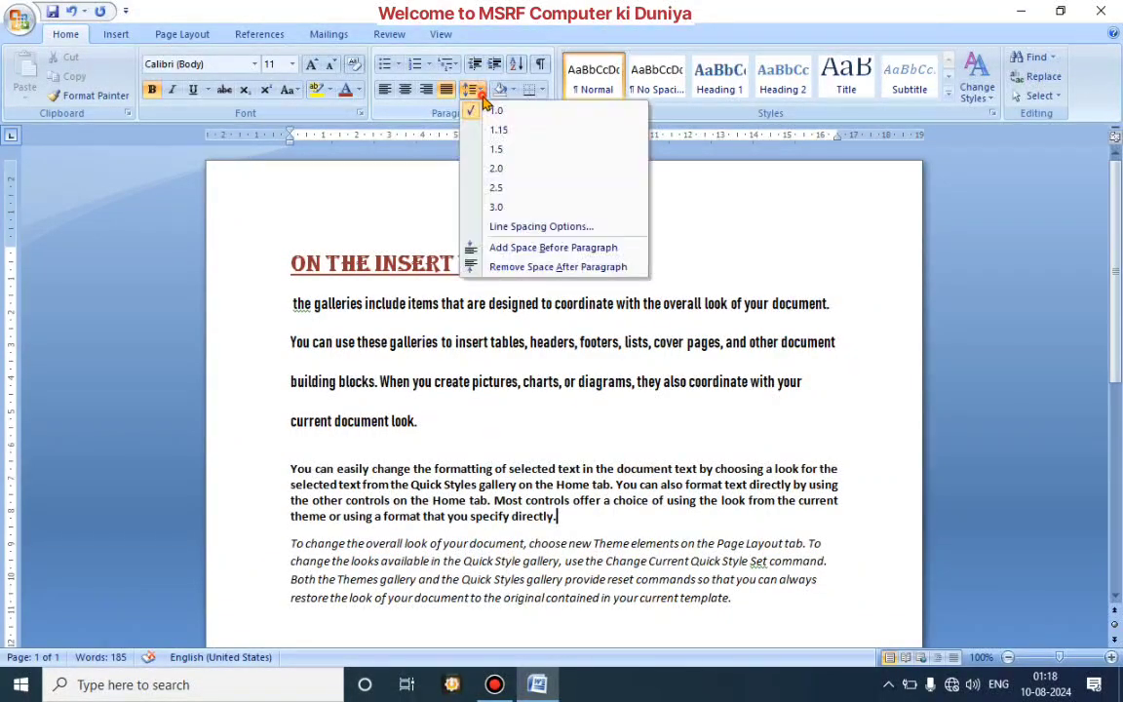
{"action": "left_click", "coordinate": [499, 188]}
{"action": "scroll", "coordinate": [535, 337], "scroll_direction": "down", "scroll_amount": 2}
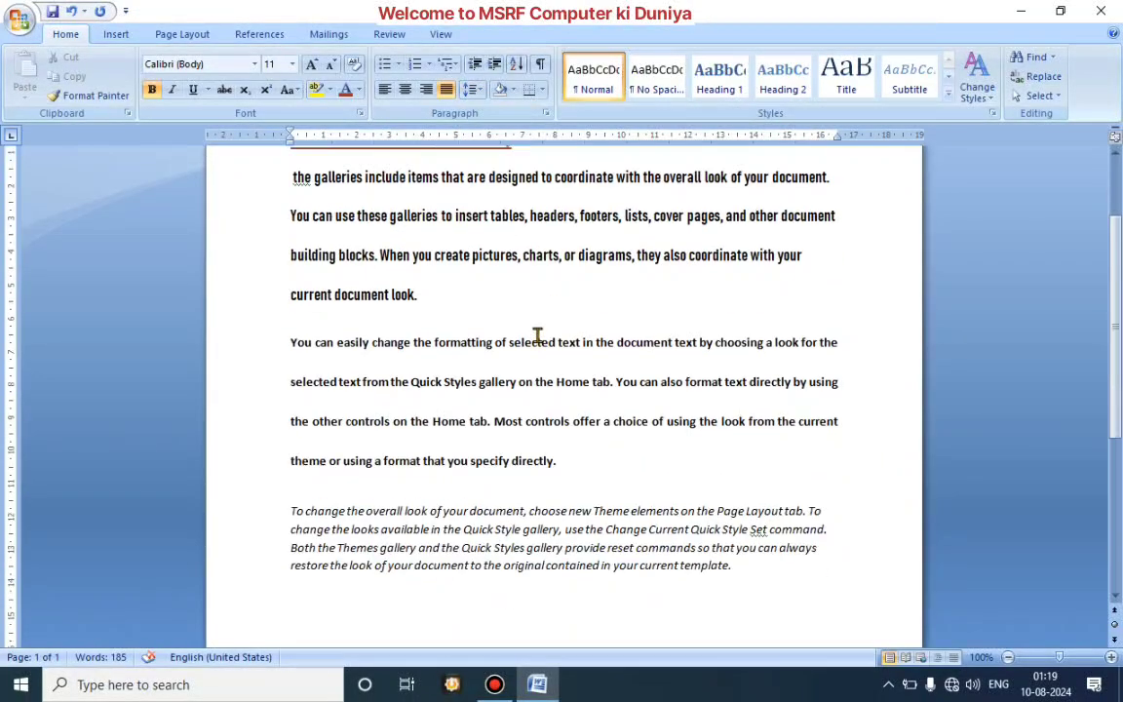
{"action": "scroll", "coordinate": [538, 336], "scroll_direction": "up", "scroll_amount": 2}
{"action": "scroll", "coordinate": [537, 328], "scroll_direction": "down", "scroll_amount": 2}
{"action": "scroll", "coordinate": [537, 327], "scroll_direction": "down", "scroll_amount": 2}
{"action": "scroll", "coordinate": [536, 322], "scroll_direction": "up", "scroll_amount": 5}
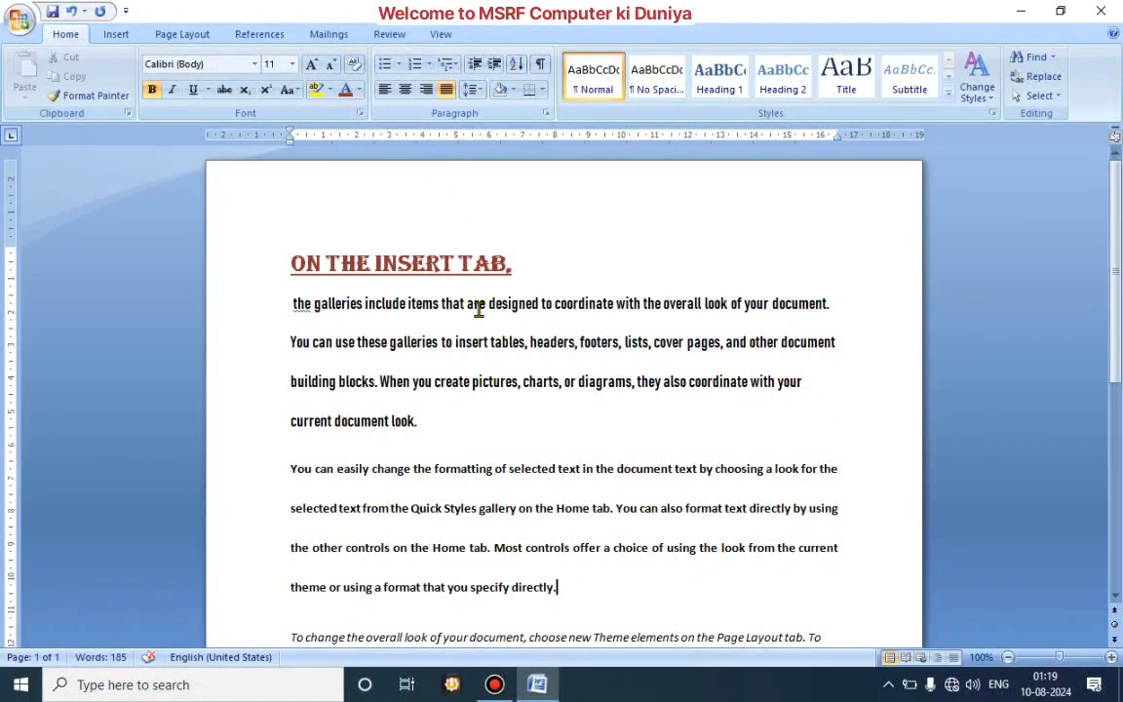
Step: Turn the "You can easily change" paragraph into a bulleted item and insert an empty bullet above it
{"action": "scroll", "coordinate": [477, 304], "scroll_direction": "down", "scroll_amount": 1}
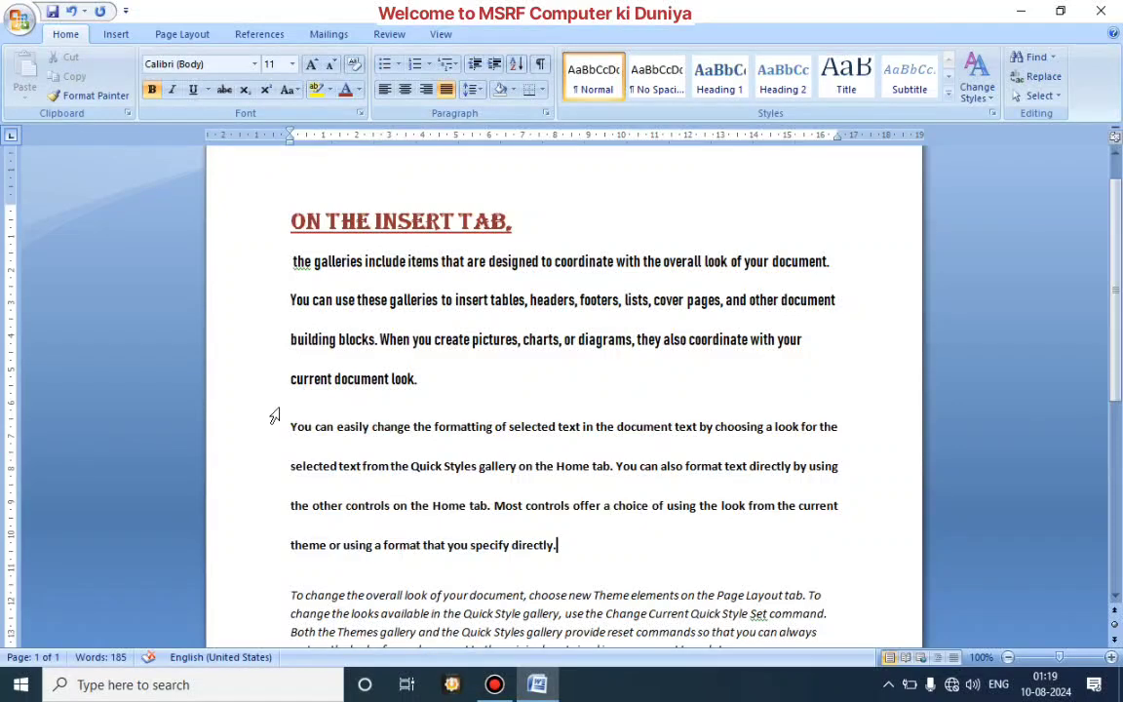
{"action": "left_click", "coordinate": [254, 374]}
{"action": "key", "text": "Left"}
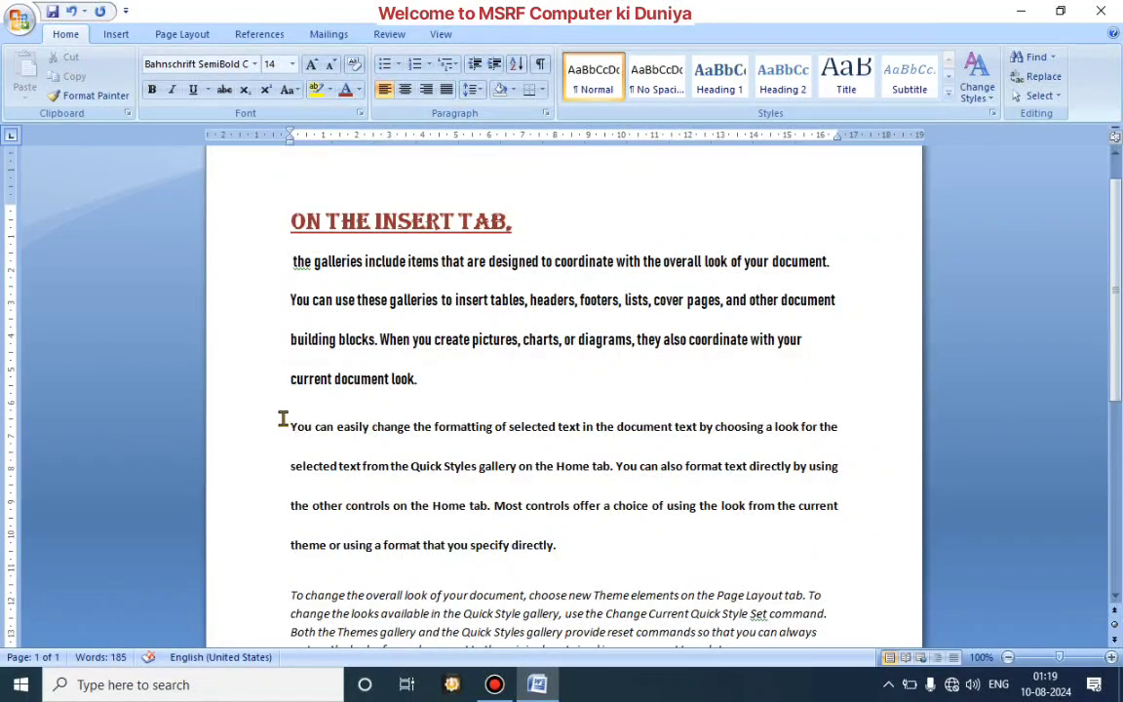
{"action": "left_click", "coordinate": [283, 421]}
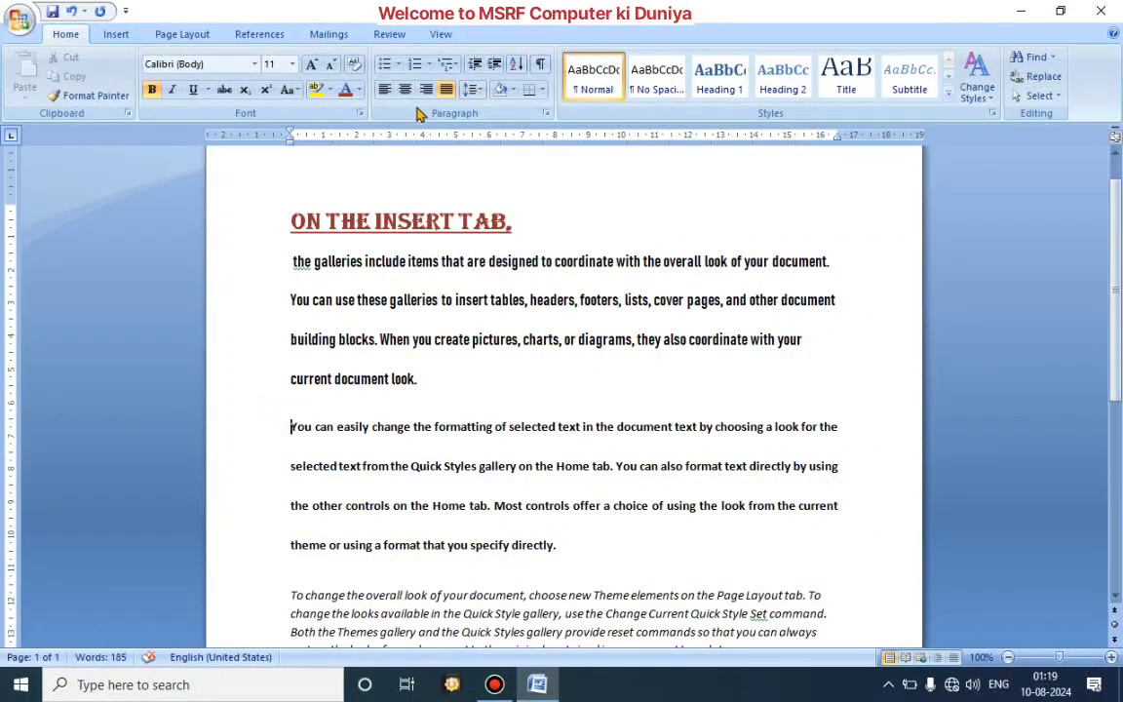
{"action": "left_click", "coordinate": [385, 65]}
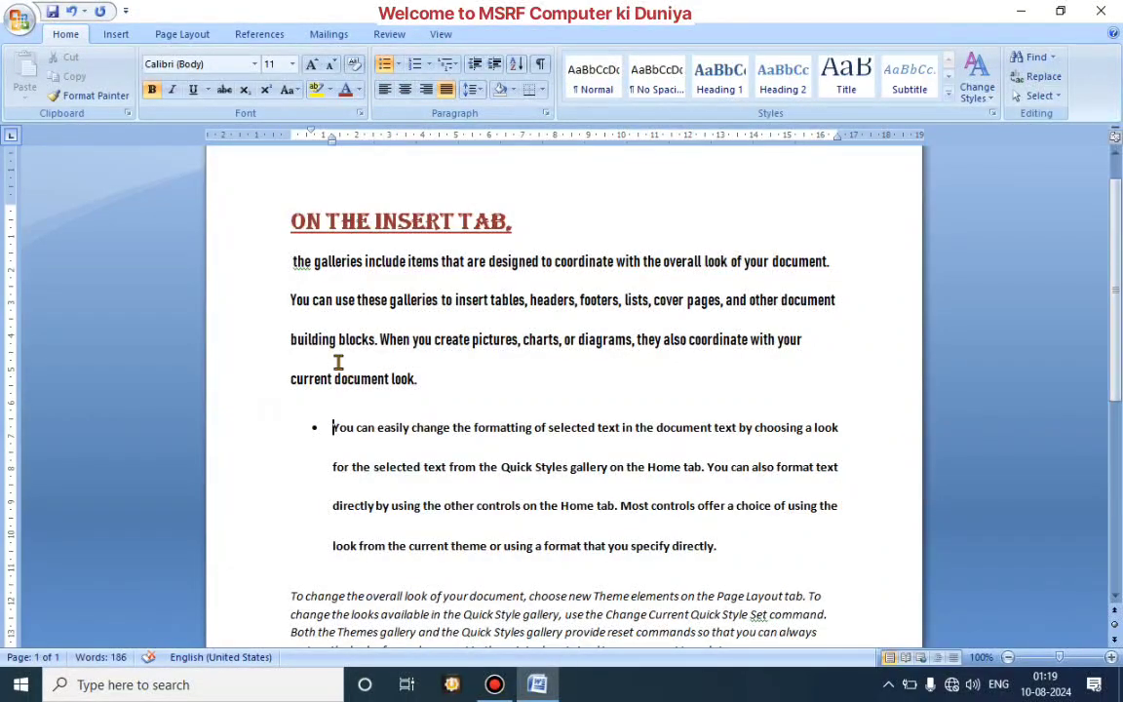
{"action": "key", "text": "Return"}
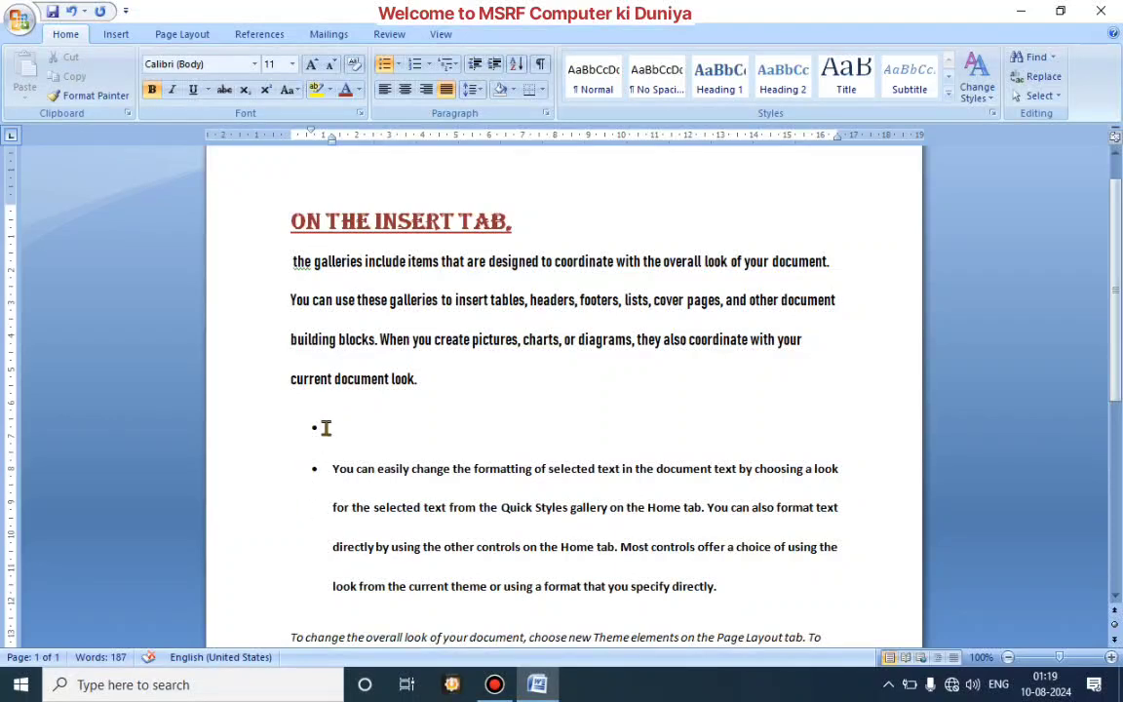
Step: Try copying the first line below the heading into the empty bullet, and undo the paste
{"action": "left_click_drag", "start_coordinate": [290, 259], "coordinate": [815, 256]}
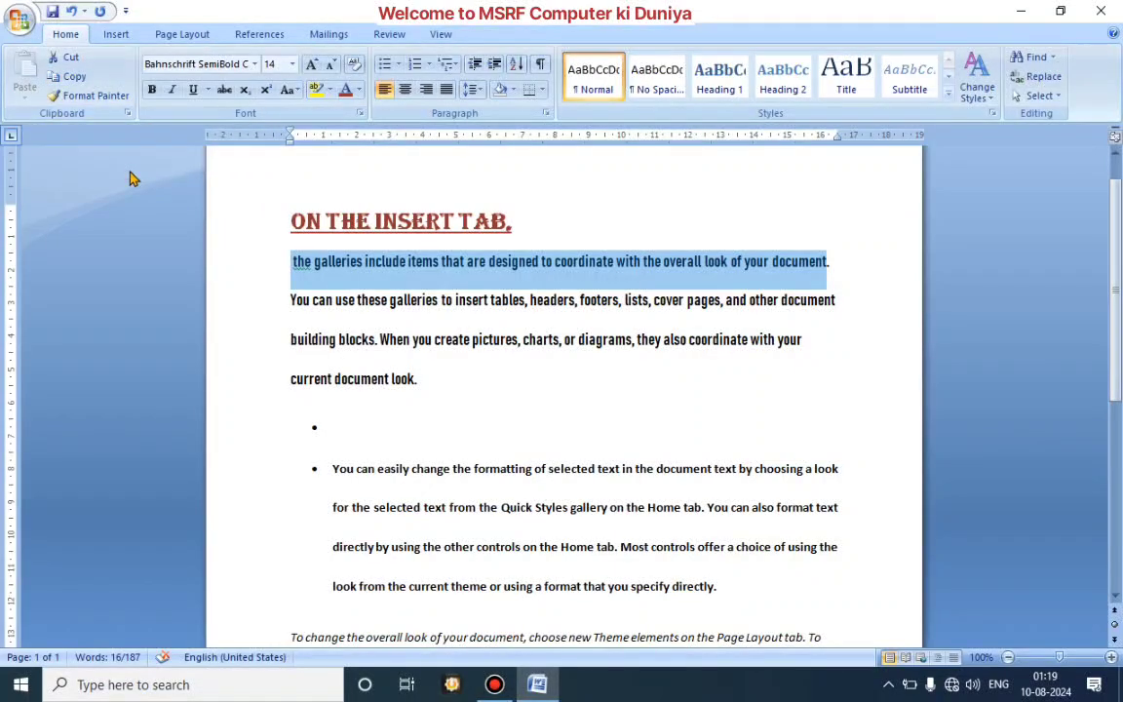
{"action": "key", "text": "ctrl+c"}
{"action": "left_click", "coordinate": [371, 425]}
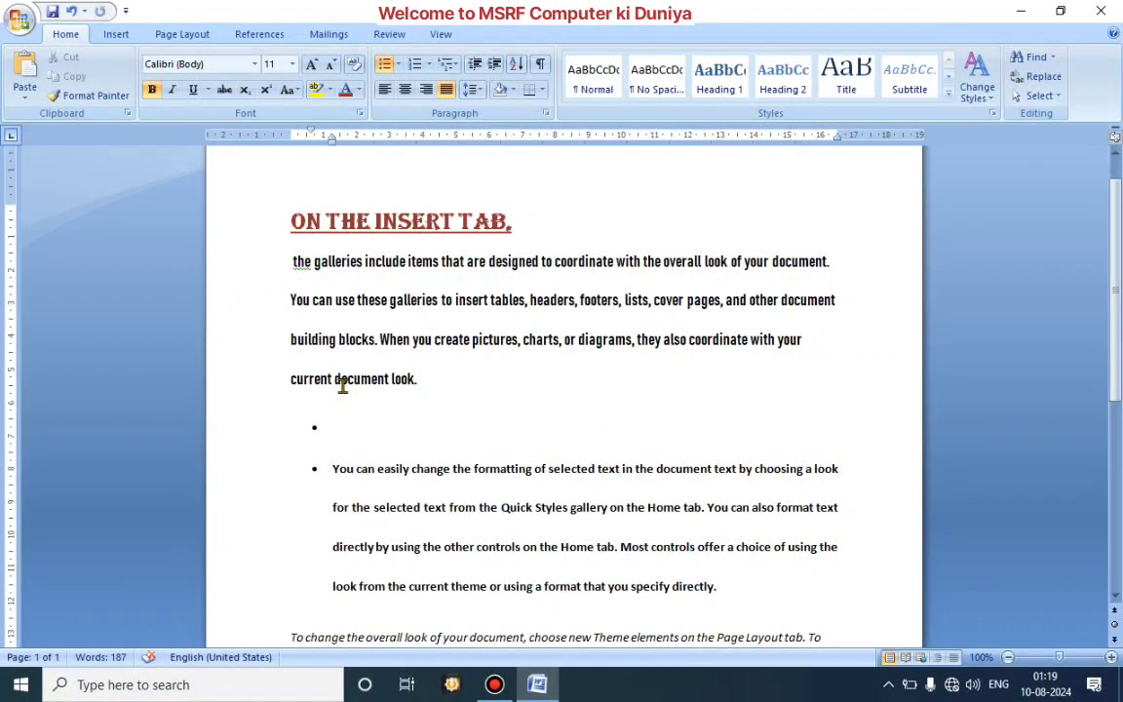
{"action": "key", "text": "ctrl+v"}
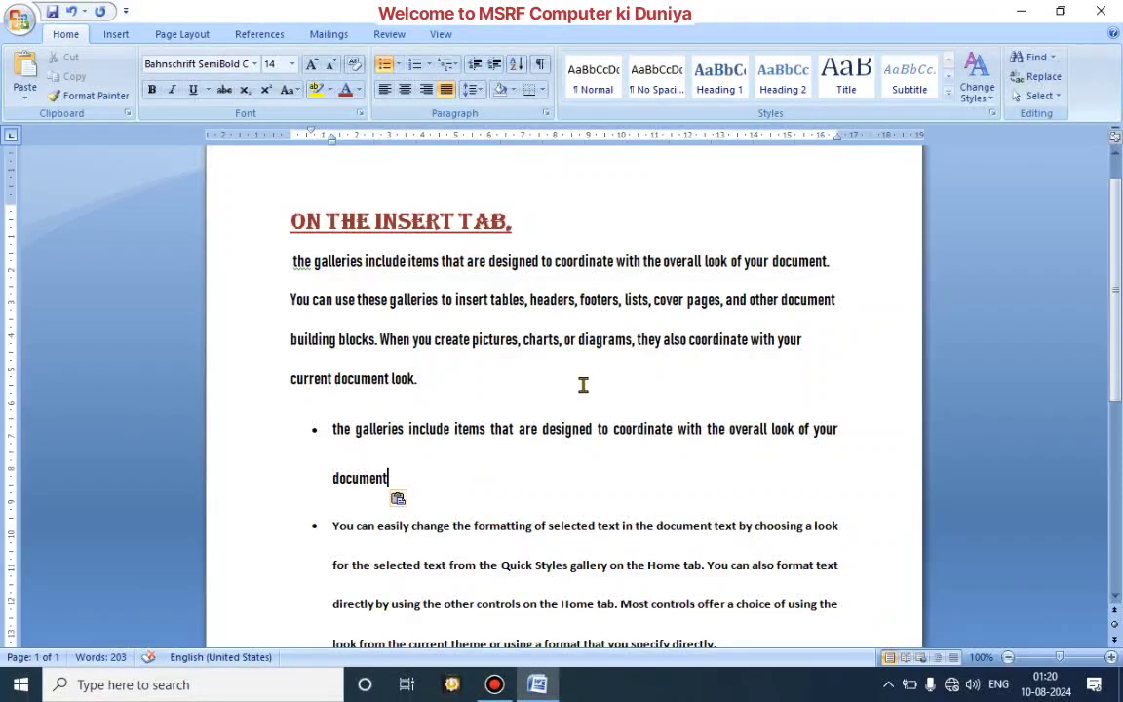
{"action": "key", "text": "ctrl+z"}
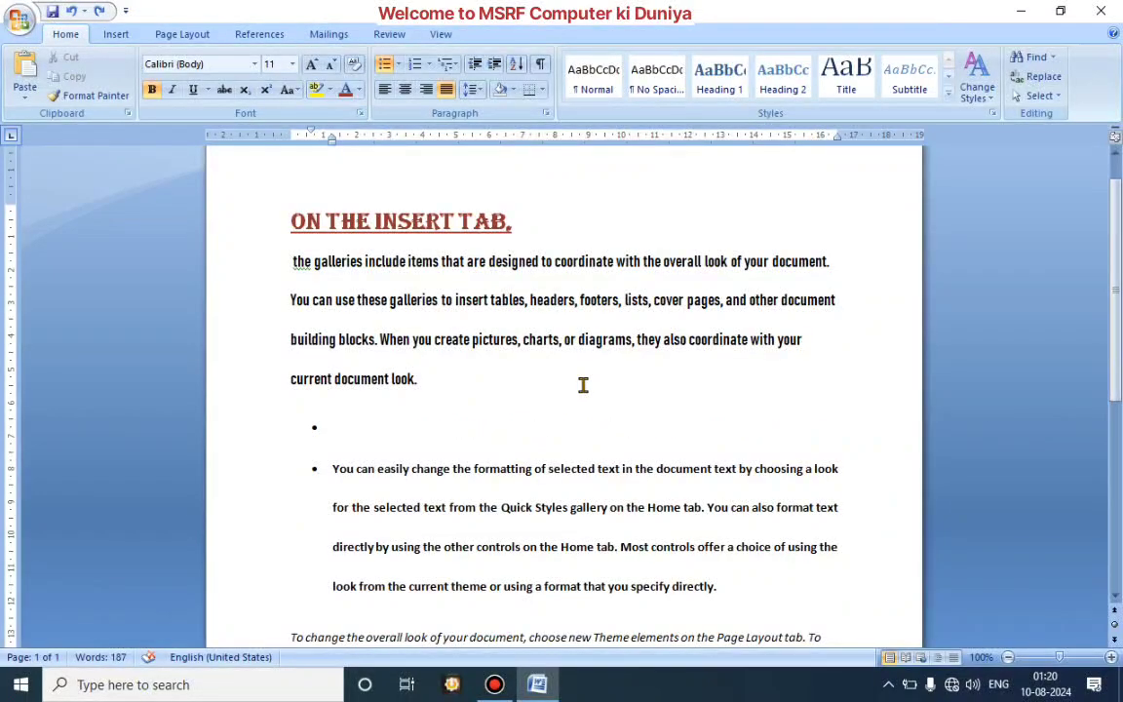